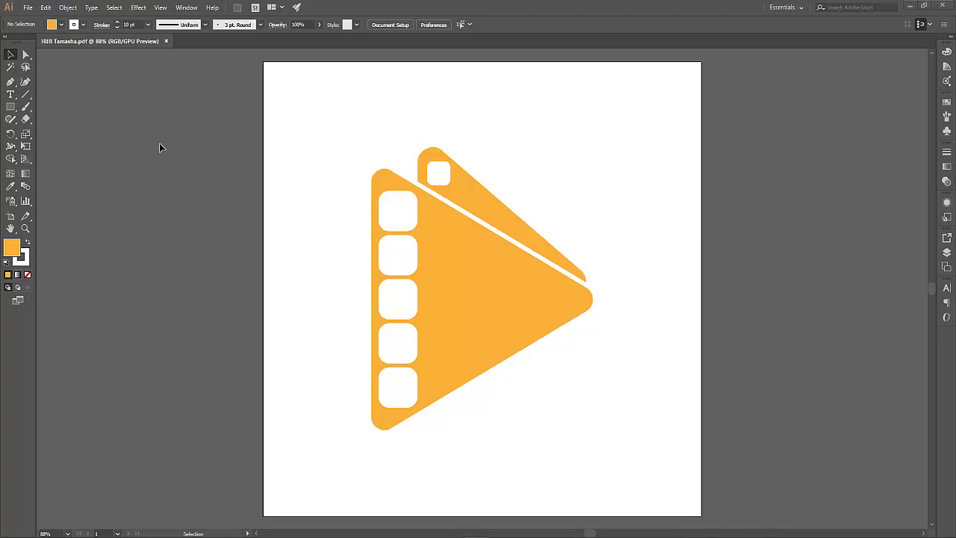
# Close the finished IRIB Tamasha.pdf logo document to leave an empty workspace
pyautogui.click(166, 41)
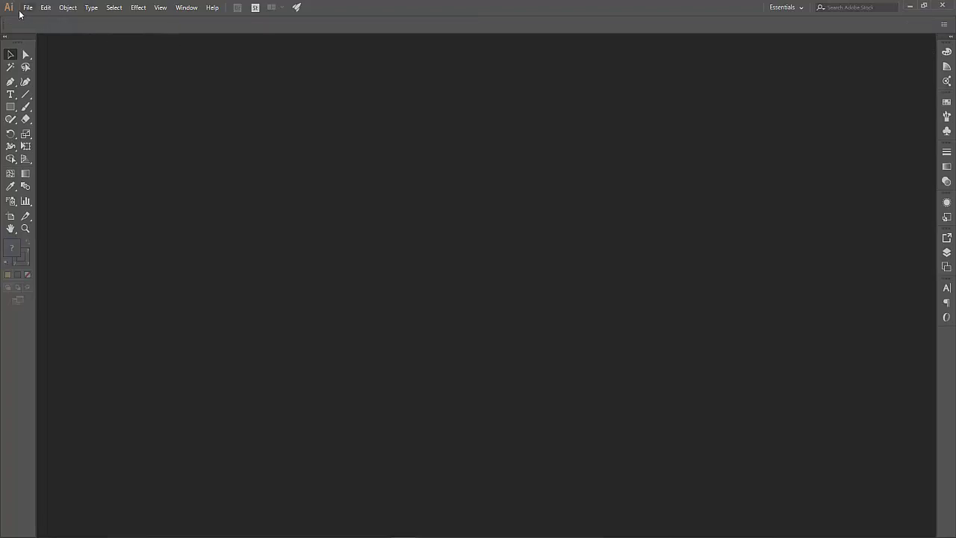
# Create a new 1000×1000 px document and place a 3-sided polygon triangle on it
pyautogui.click(27, 7)
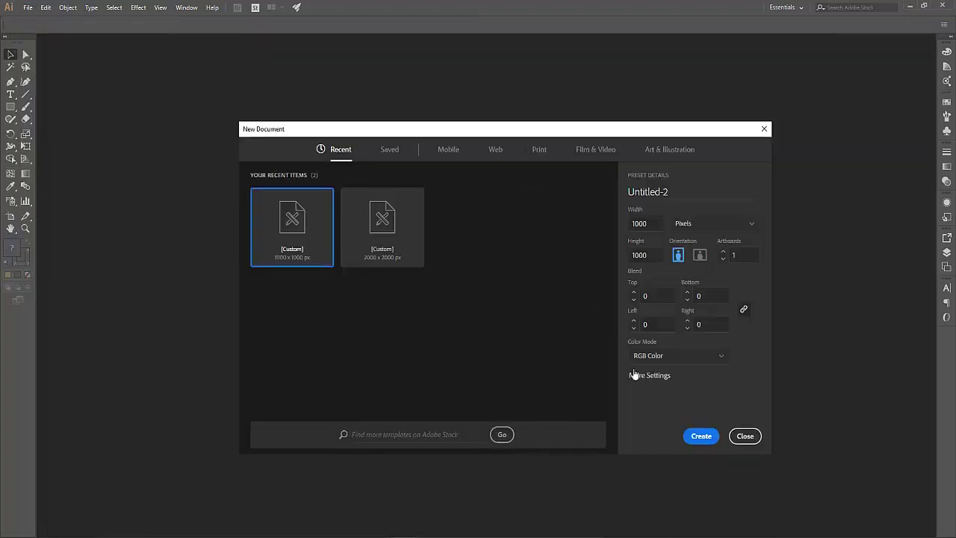
pyautogui.click(700, 439)
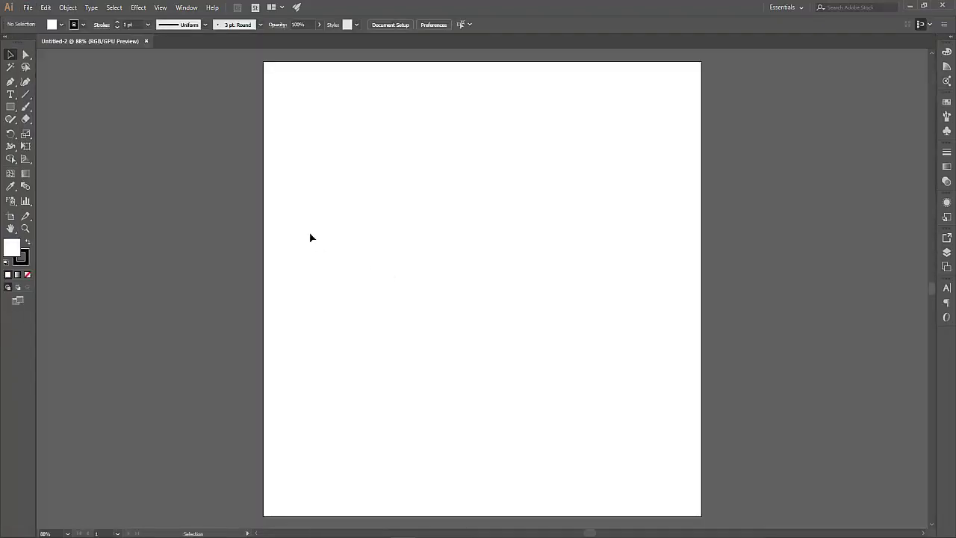
pyautogui.click(10, 106)
pyautogui.click(63, 143)
pyautogui.click(426, 219)
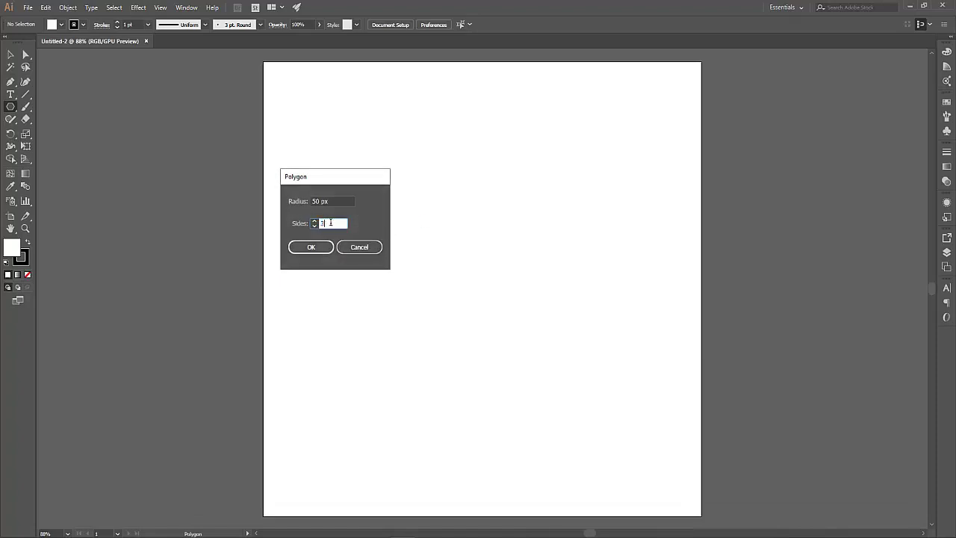
pyautogui.click(311, 247)
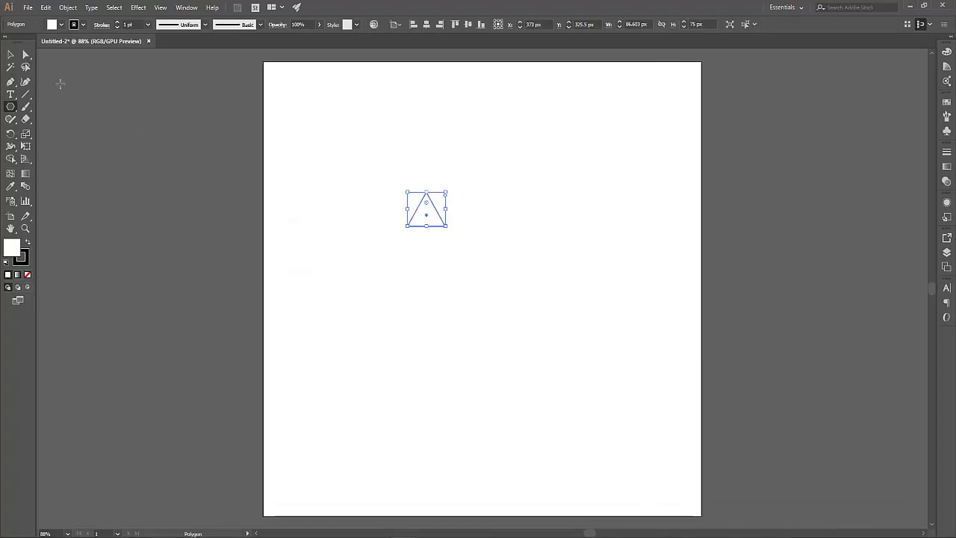
# Enlarge the triangle proportionally to about 627 × 543 px
pyautogui.click(10, 54)
pyautogui.click(456, 249)
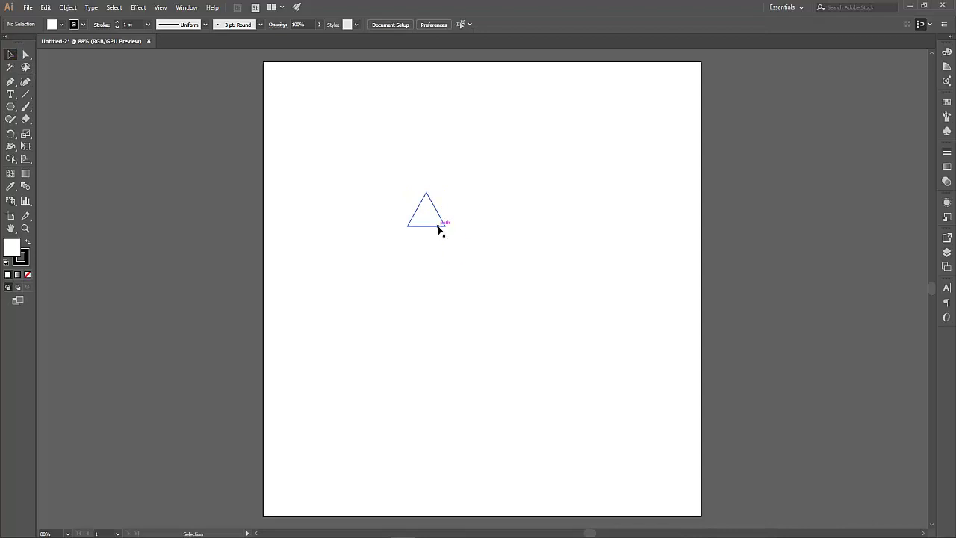
pyautogui.click(445, 225)
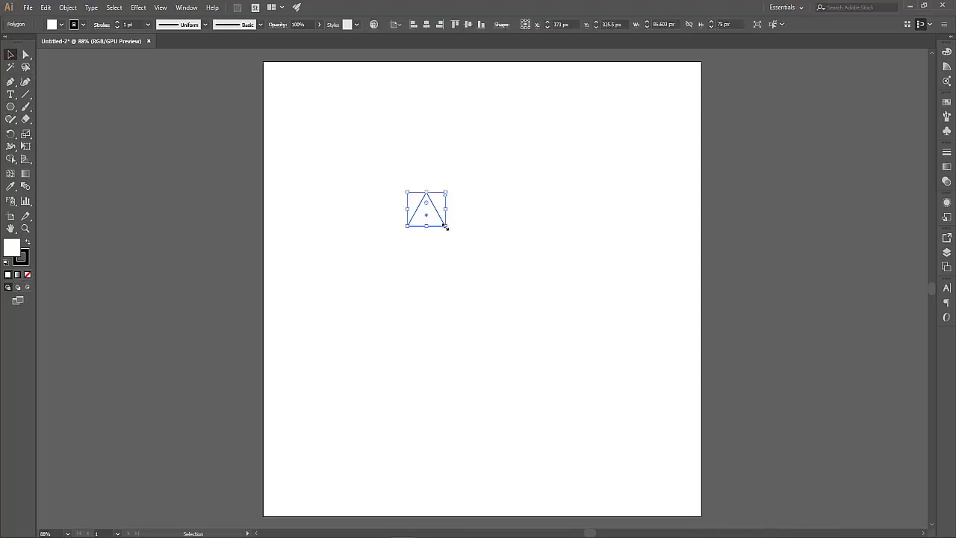
pyautogui.moveTo(446, 227); pyautogui.dragTo(731, 440)
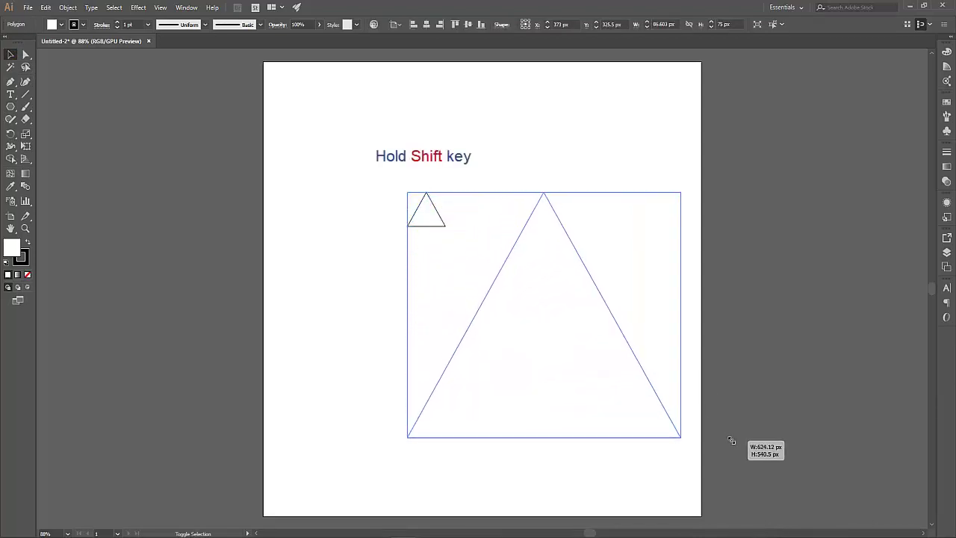
# Rotate the triangle 90° to point right like a play button and move it up-left
pyautogui.click(583, 162)
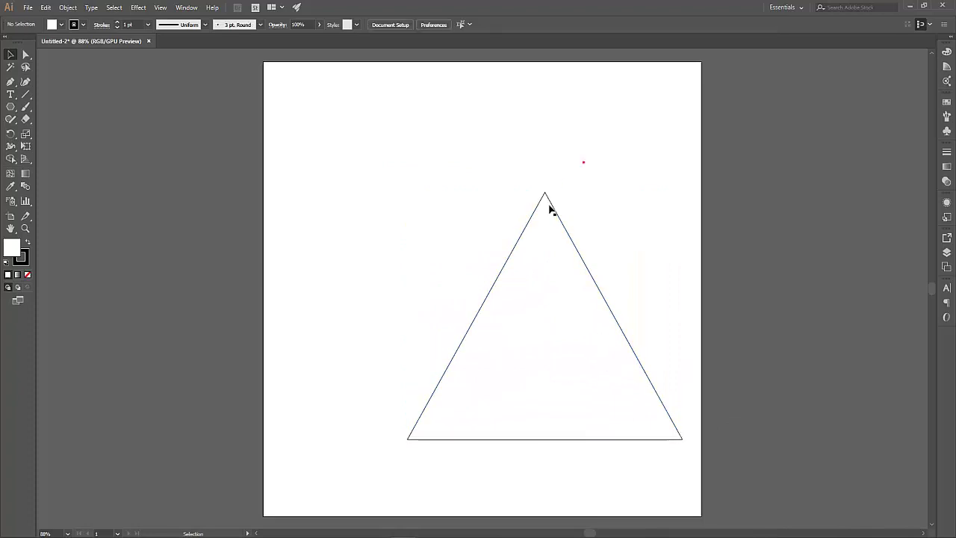
pyautogui.click(563, 224)
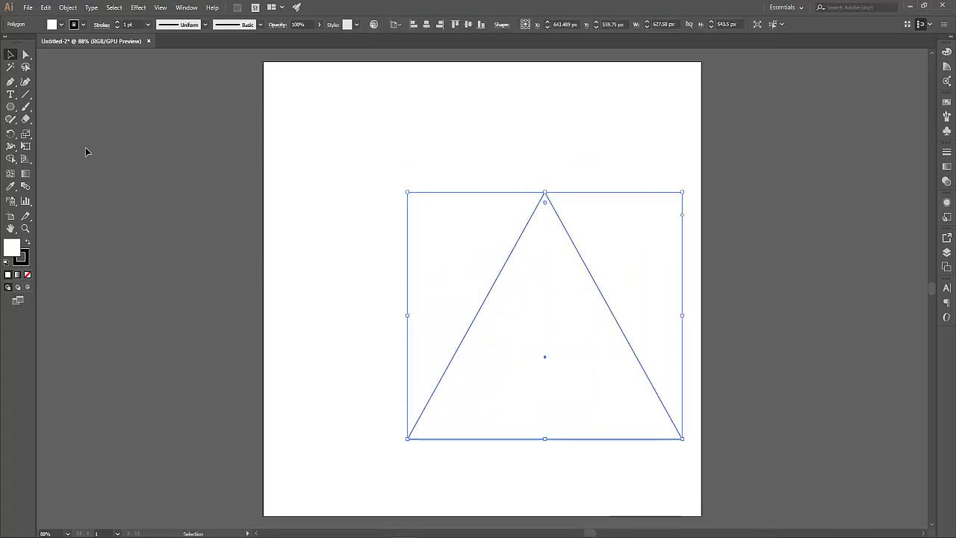
pyautogui.click(10, 133)
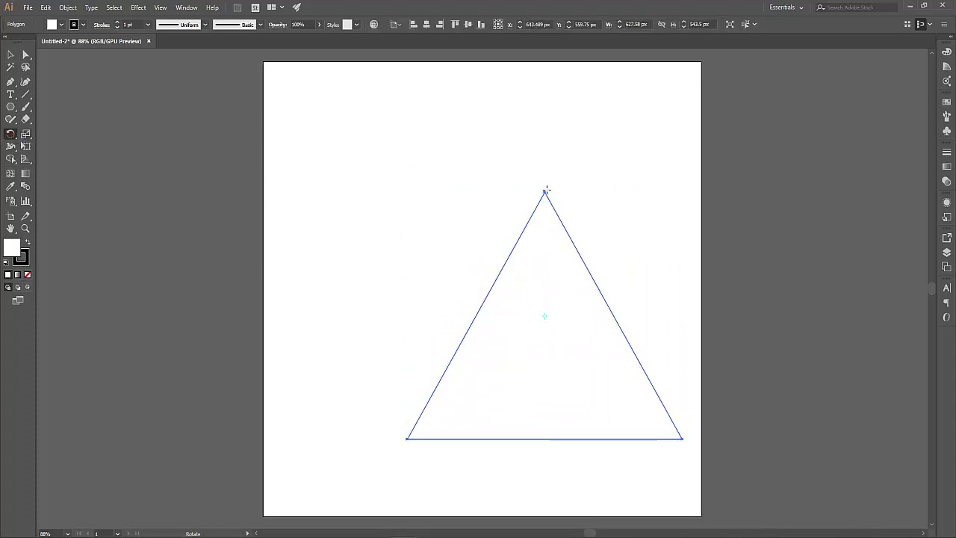
pyautogui.moveTo(544, 191); pyautogui.dragTo(646, 292)
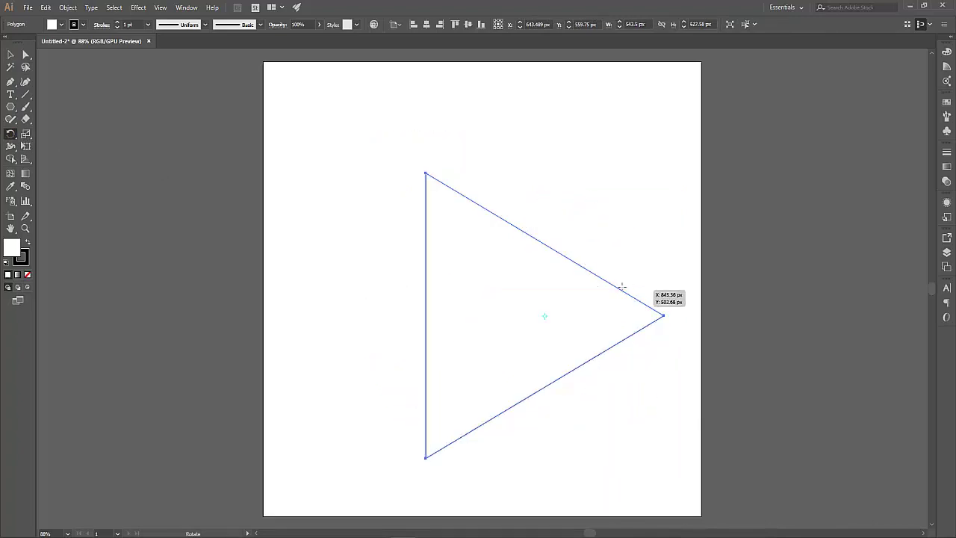
pyautogui.click(13, 58)
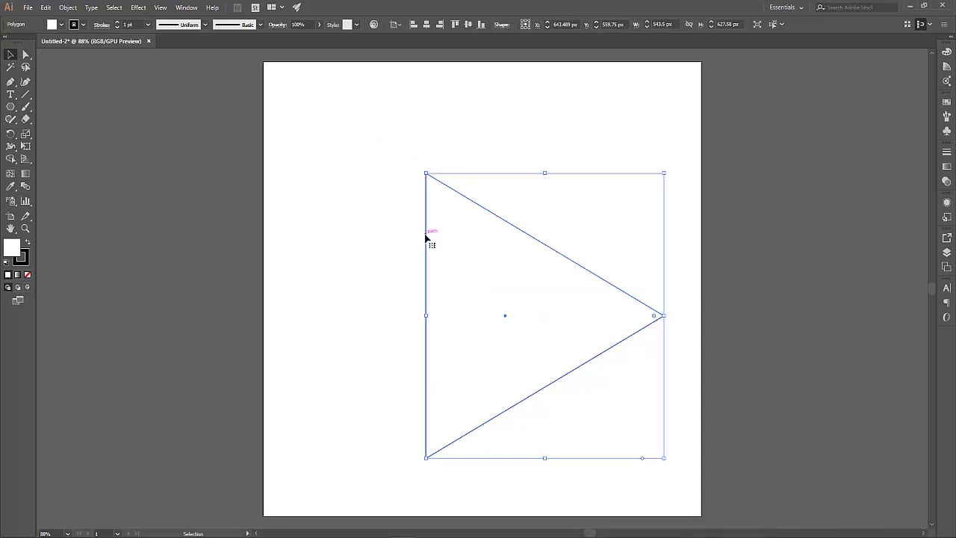
pyautogui.moveTo(427, 239); pyautogui.dragTo(376, 211)
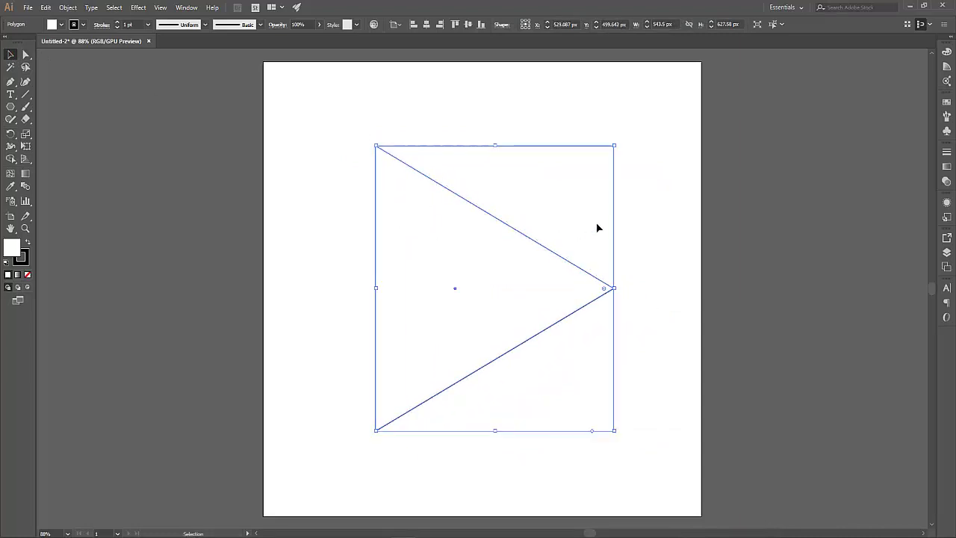
# Round the triangle's corners to about 45 px and scale it up to about 736 × 637 px
pyautogui.click(657, 233)
pyautogui.click(604, 295)
pyautogui.moveTo(604, 293); pyautogui.dragTo(567, 291)
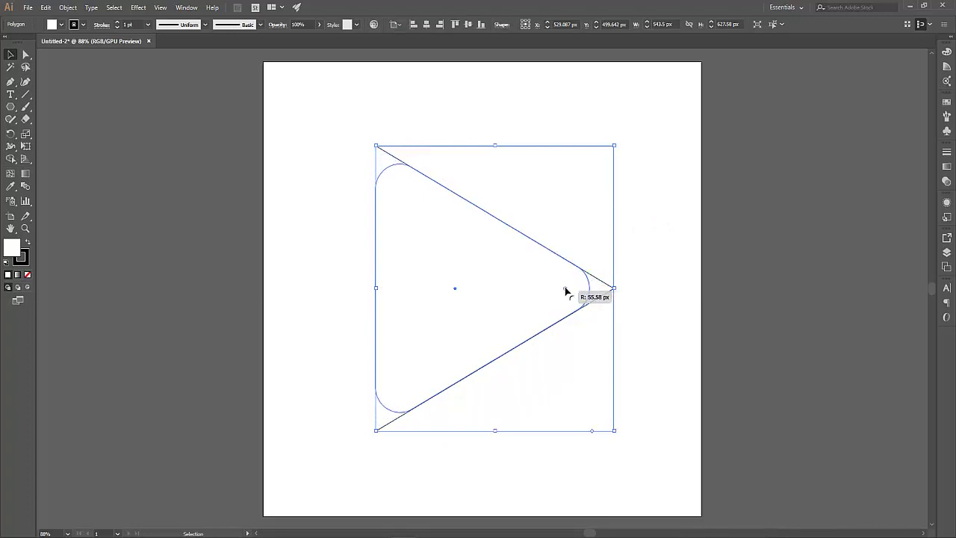
pyautogui.moveTo(567, 291); pyautogui.dragTo(576, 290)
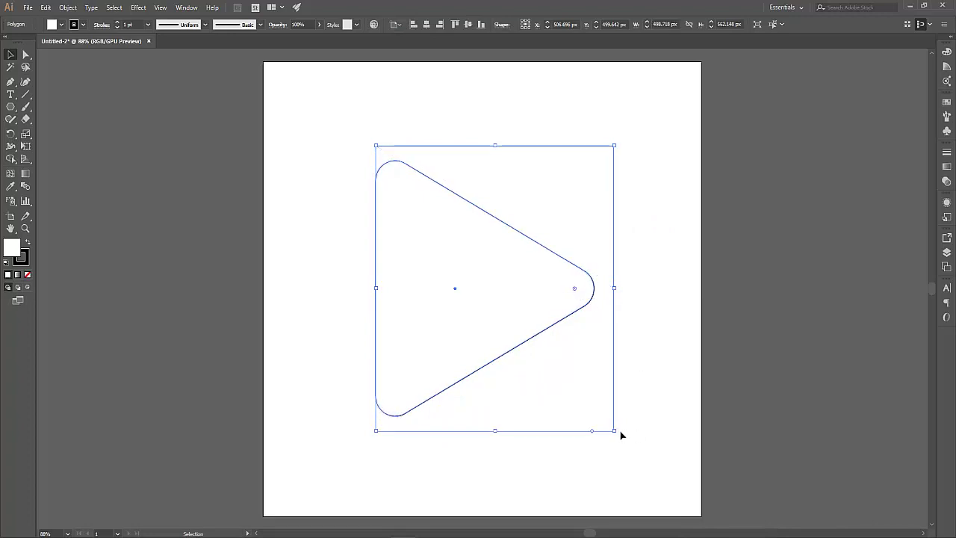
pyautogui.moveTo(615, 430); pyautogui.dragTo(680, 486)
# Nudge the triangle up about 27 px and duplicate it slightly above the original
pyautogui.click(339, 266)
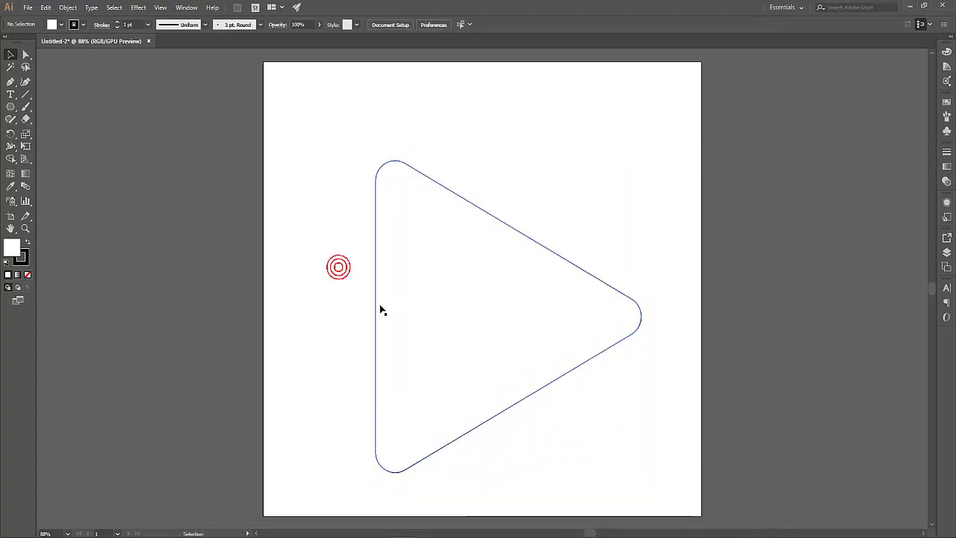
pyautogui.moveTo(376, 307); pyautogui.dragTo(376, 287)
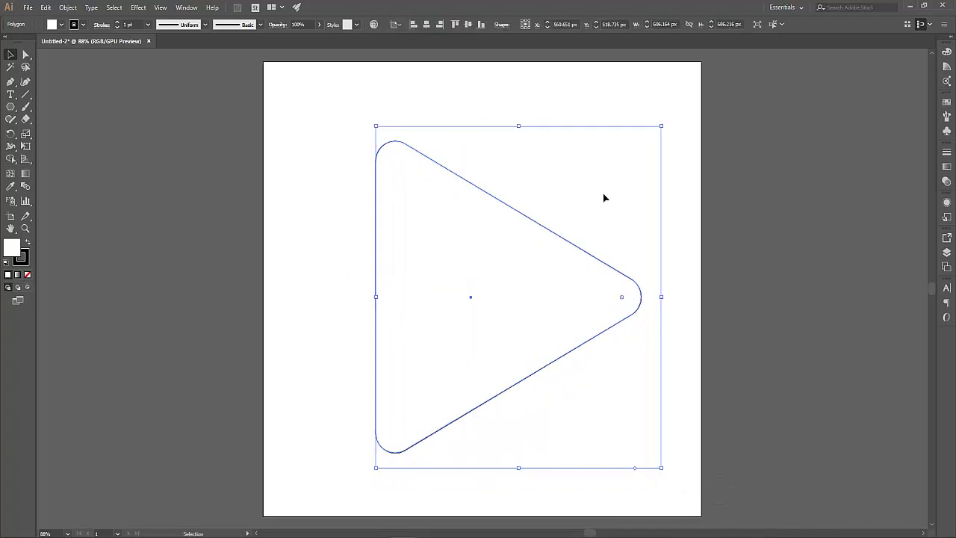
pyautogui.click(682, 219)
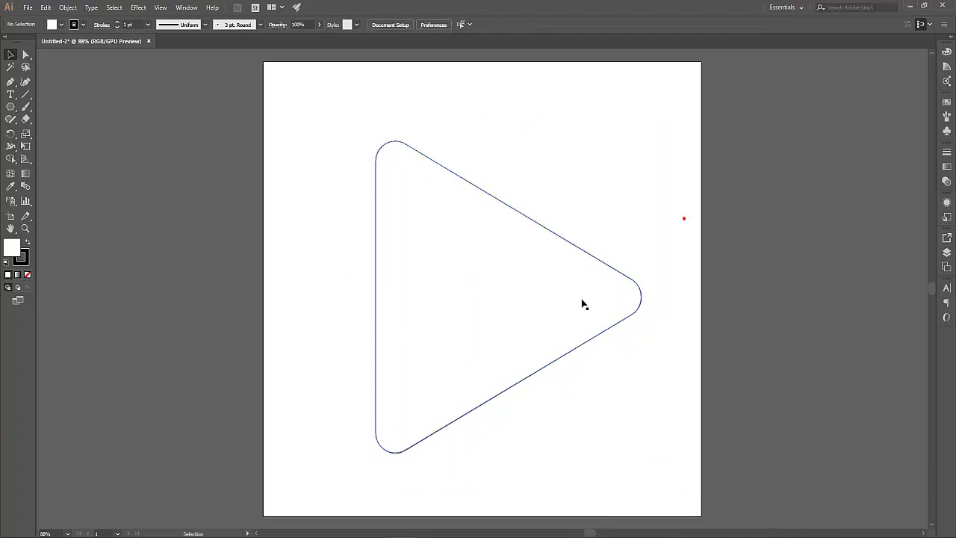
pyautogui.click(565, 360)
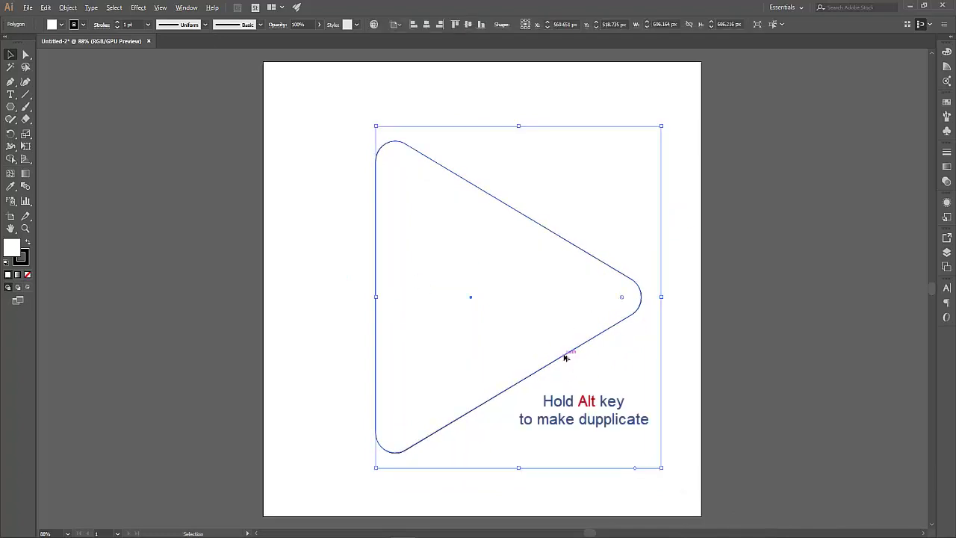
pyautogui.moveTo(565, 358); pyautogui.dragTo(566, 321)
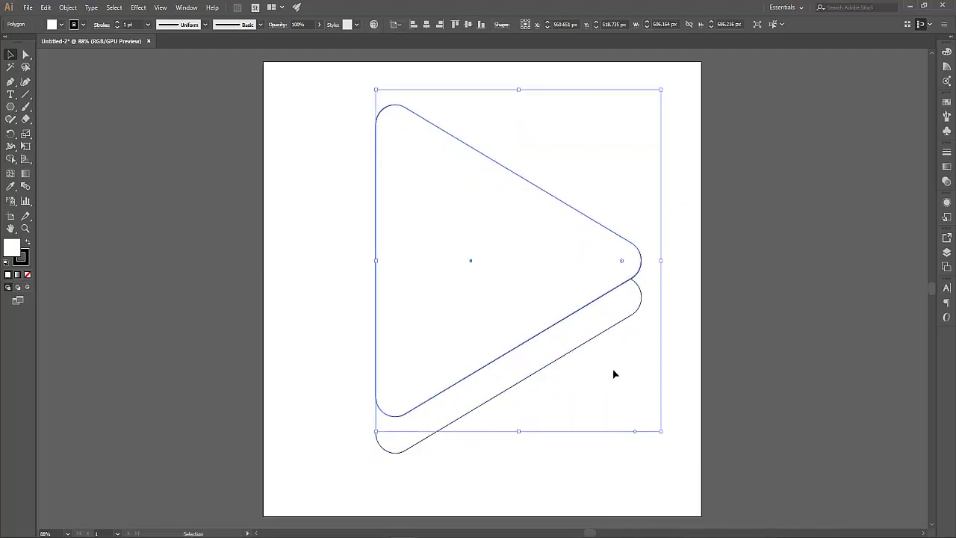
# Set the fill of both triangles to None so only outlines show
pyautogui.click(687, 360)
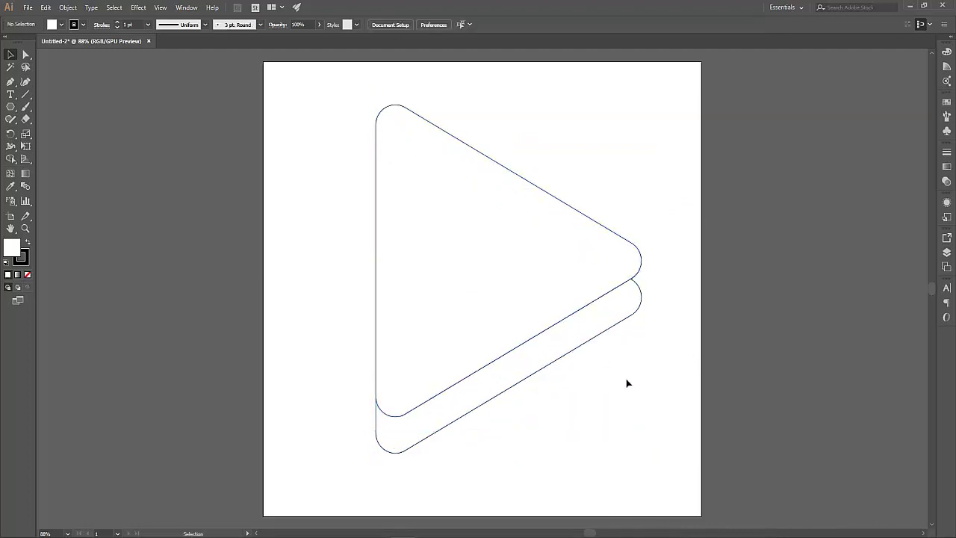
pyautogui.moveTo(649, 394); pyautogui.dragTo(453, 220)
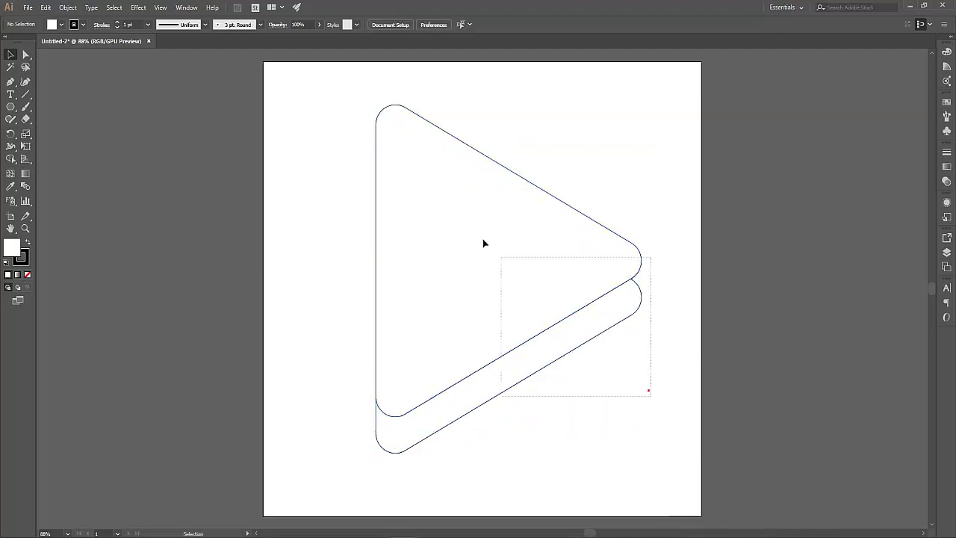
pyautogui.click(61, 27)
pyautogui.click(7, 43)
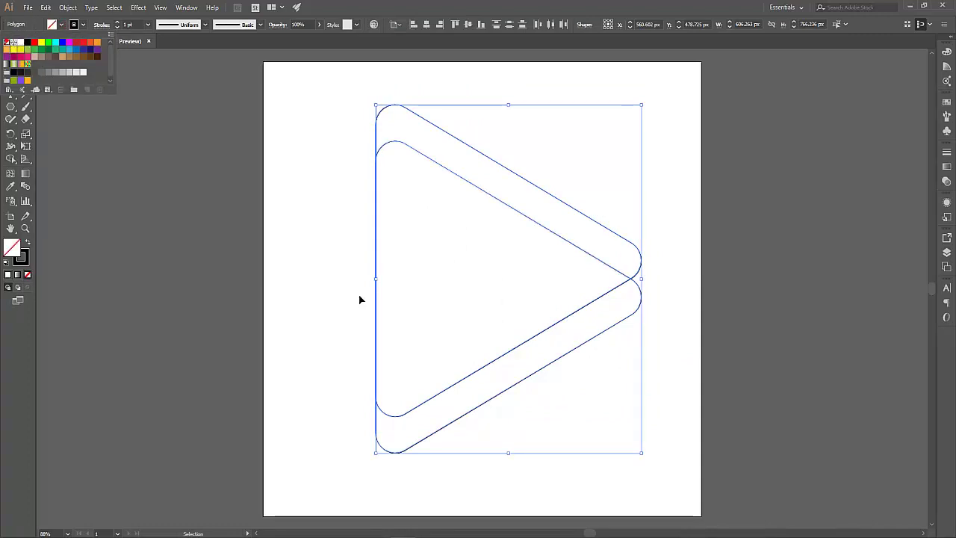
pyautogui.click(671, 331)
# Narrow the copied triangle and shift it right to overlap the original
pyautogui.click(665, 282)
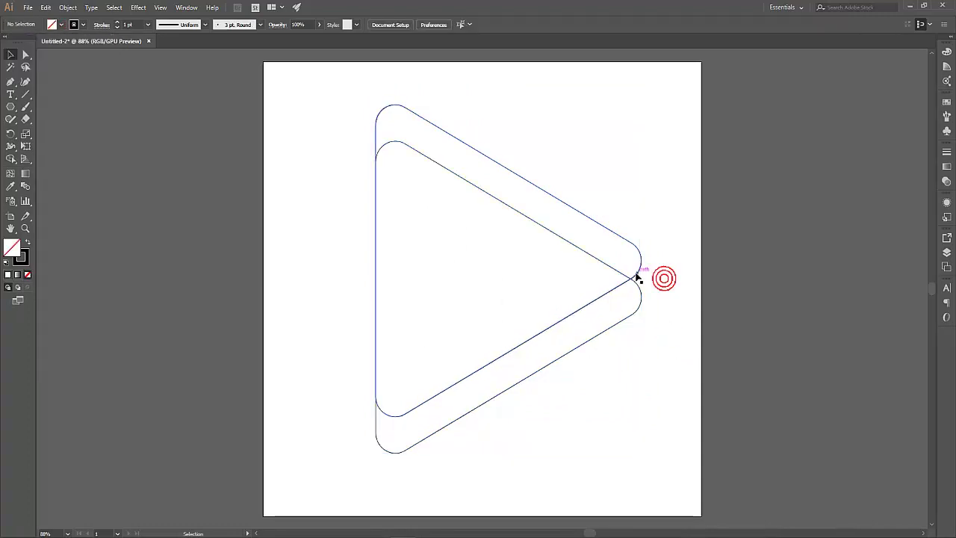
pyautogui.moveTo(632, 272); pyautogui.dragTo(655, 281)
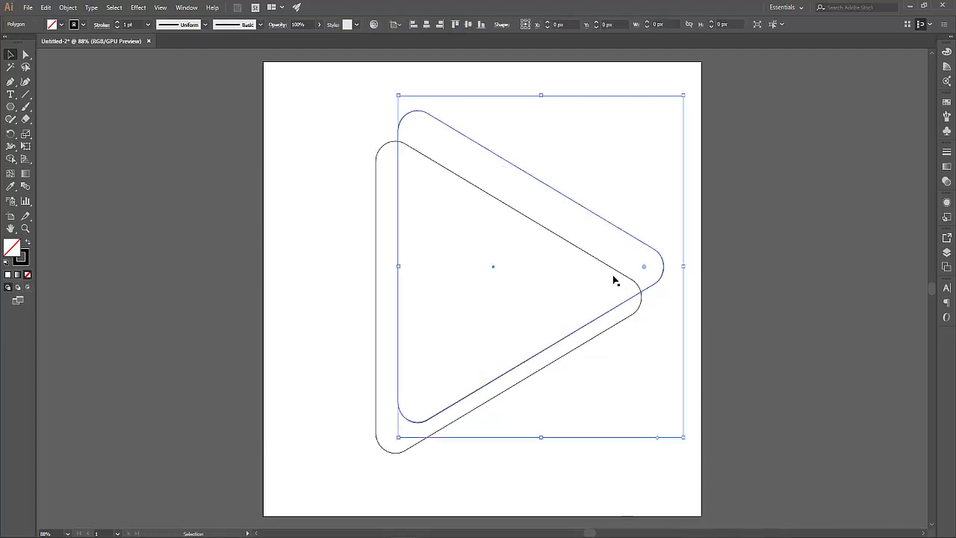
pyautogui.moveTo(398, 264)
pyautogui.mouseDown()
pyautogui.moveTo(536, 273)
pyautogui.moveTo(458, 266)
pyautogui.mouseUp()
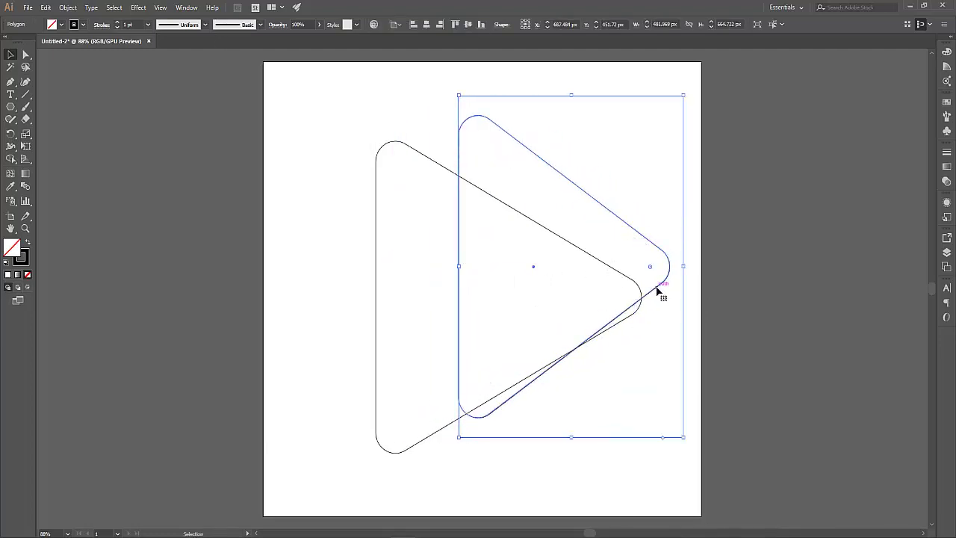
pyautogui.moveTo(658, 291); pyautogui.dragTo(624, 304)
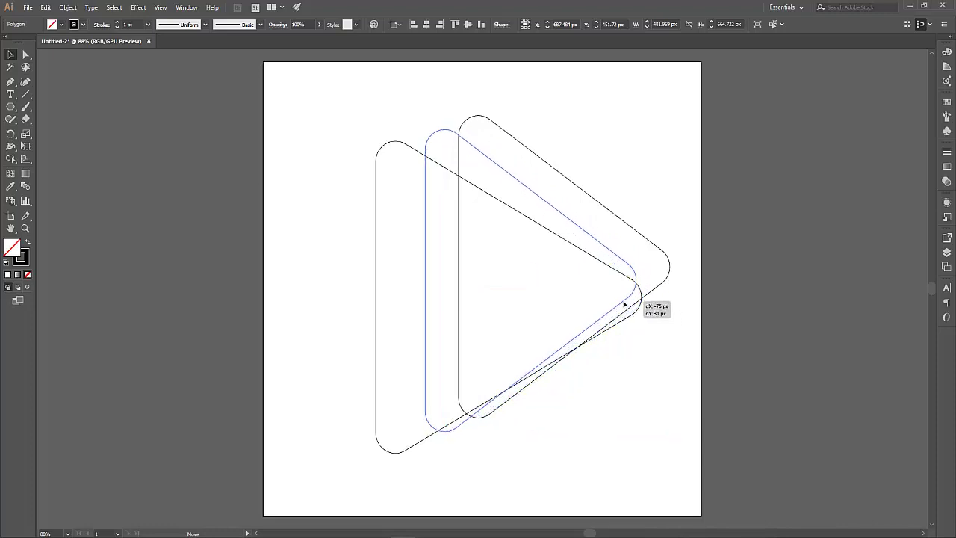
pyautogui.moveTo(624, 304); pyautogui.dragTo(625, 305)
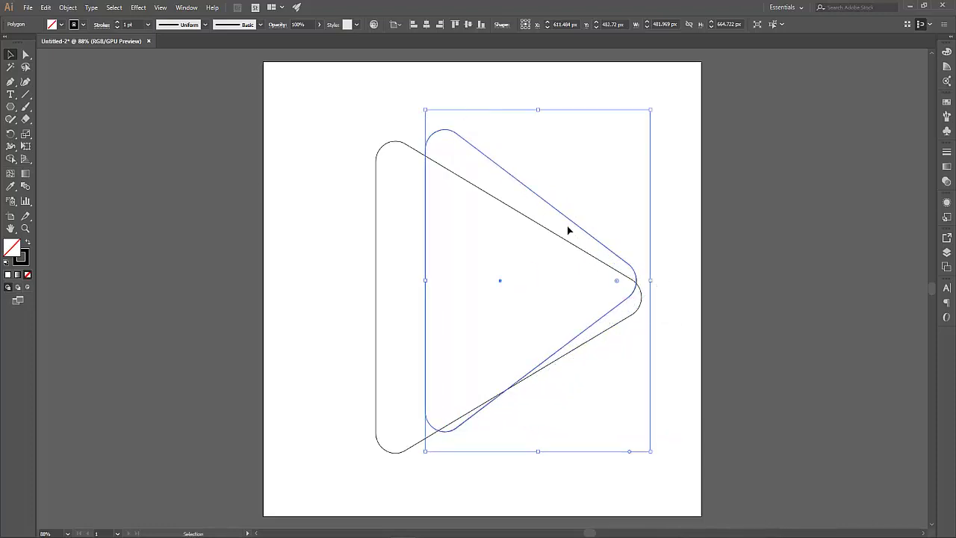
# Stretch the copy taller to about 487 × 762 px, move it down 44 px, and select both
pyautogui.moveTo(540, 110); pyautogui.dragTo(540, 70)
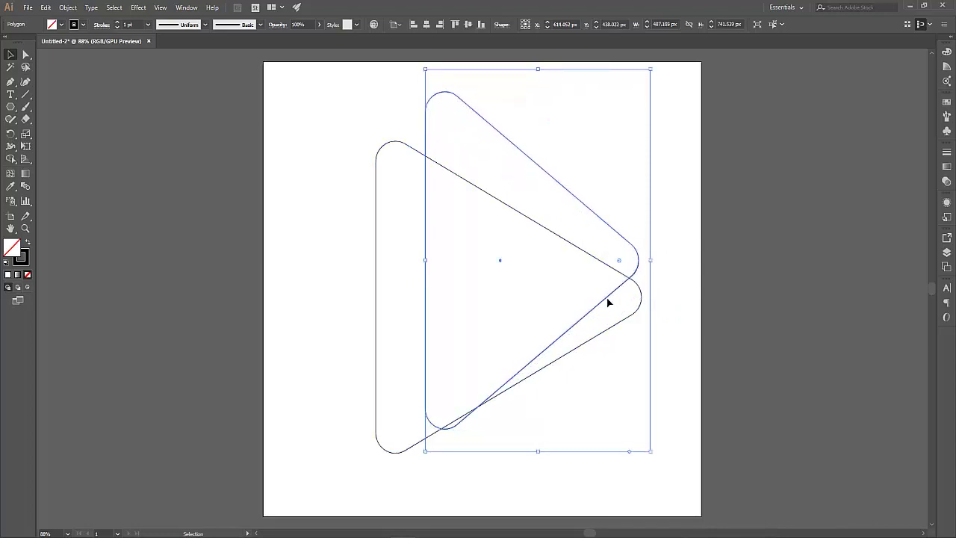
pyautogui.moveTo(608, 304); pyautogui.dragTo(609, 322)
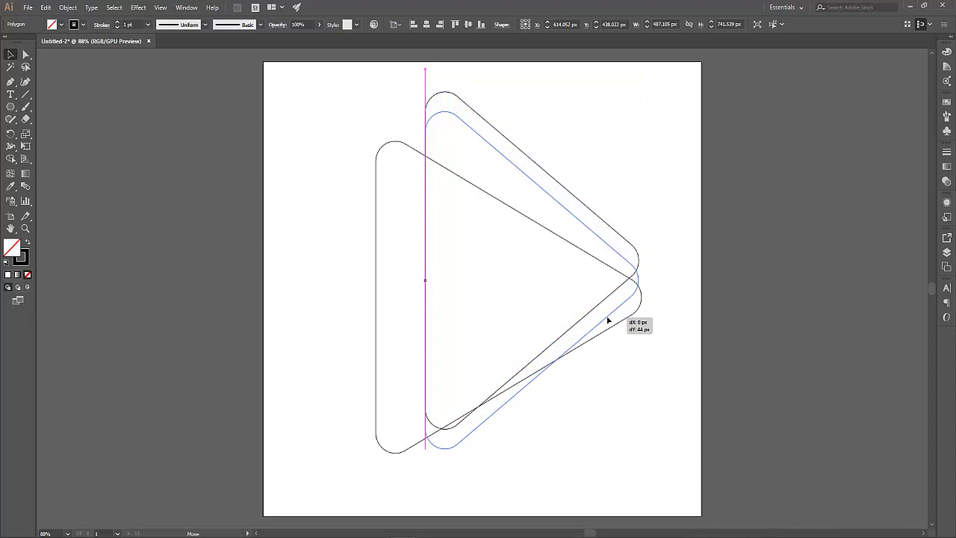
pyautogui.moveTo(608, 322); pyautogui.dragTo(608, 321)
pyautogui.click(676, 346)
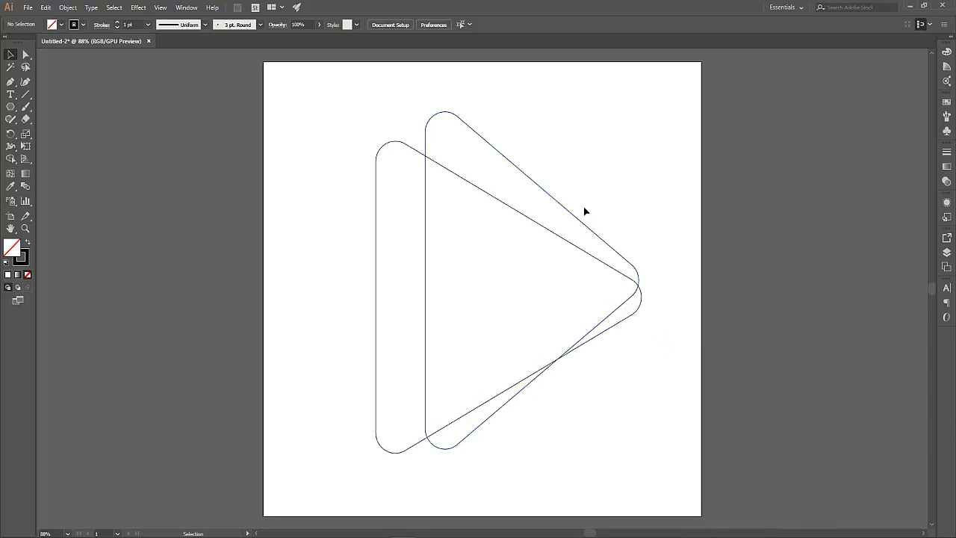
pyautogui.moveTo(657, 409)
pyautogui.mouseDown()
pyautogui.moveTo(549, 277)
pyautogui.moveTo(570, 277)
pyautogui.mouseUp()
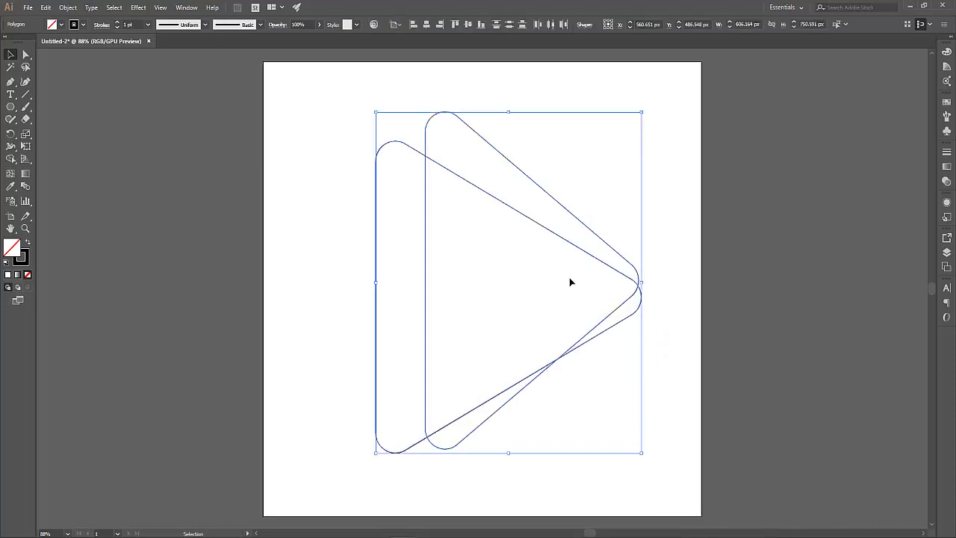
# Fill both triangles orange with a white 10 pt stroke
pyautogui.click(62, 25)
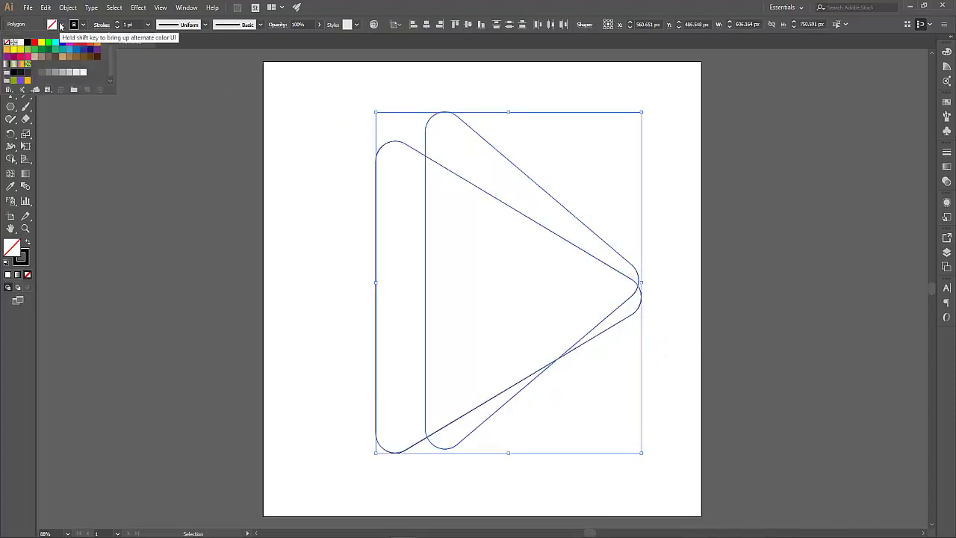
pyautogui.click(6, 49)
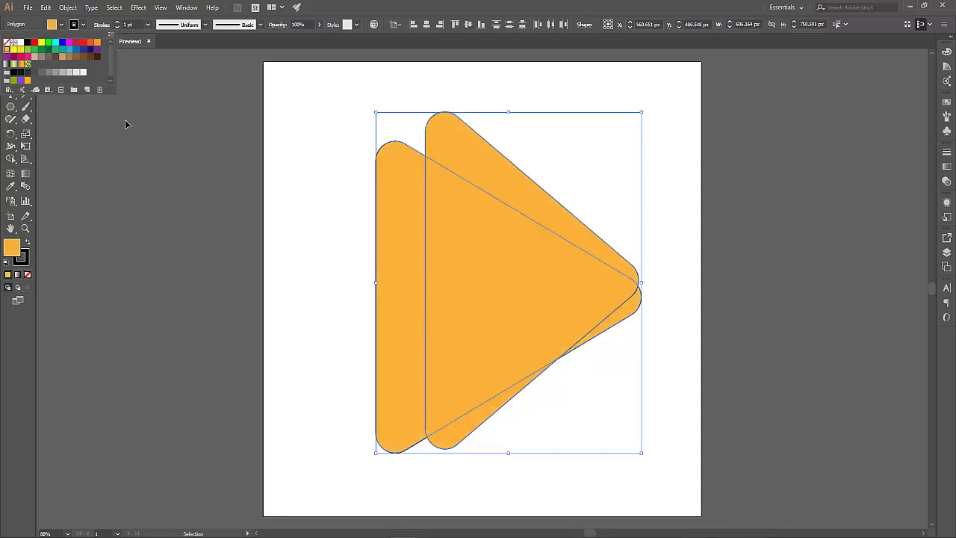
pyautogui.click(83, 25)
pyautogui.click(83, 25)
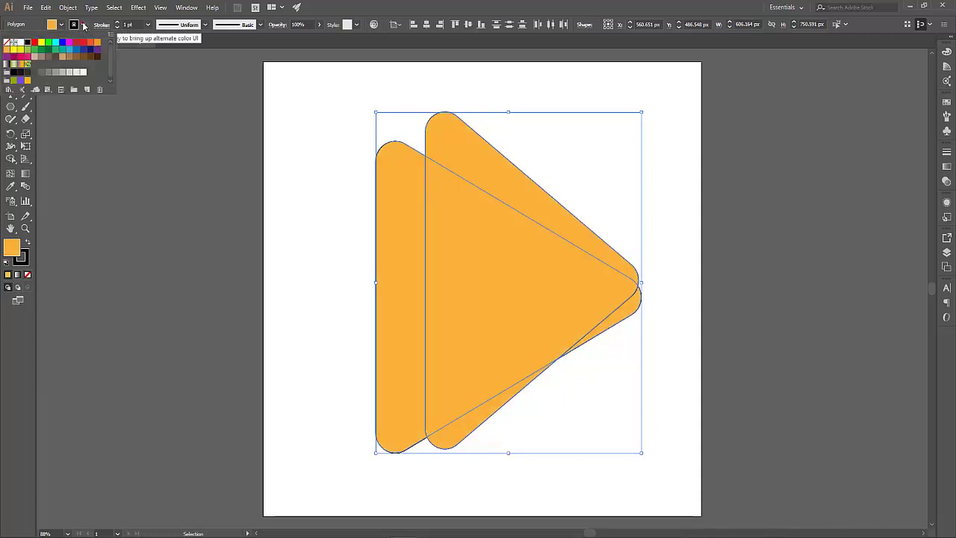
pyautogui.click(20, 42)
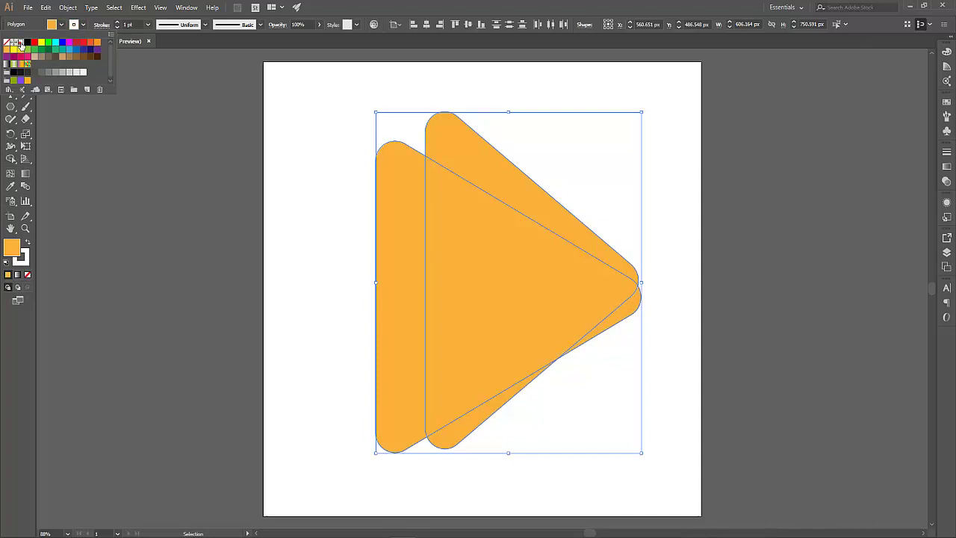
pyautogui.click(138, 25)
pyautogui.write('10')
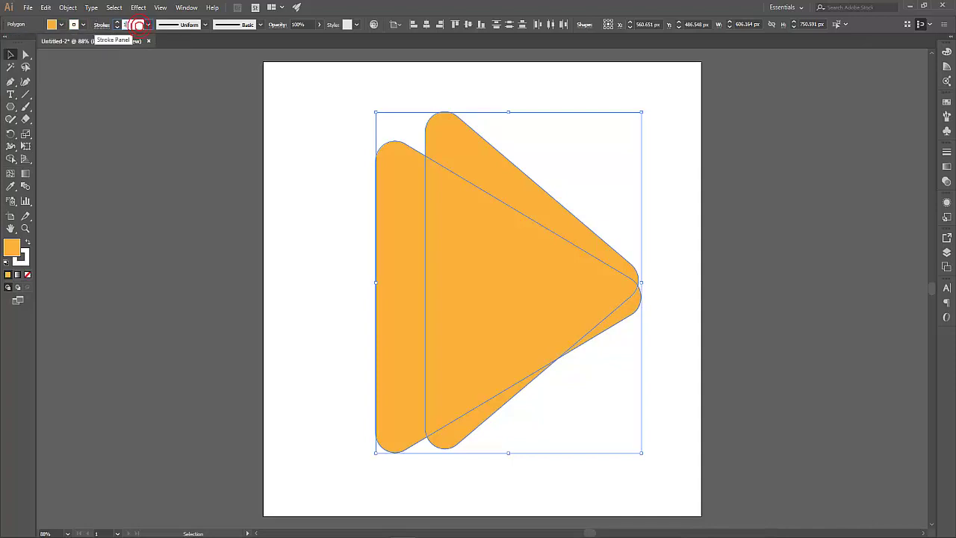
pyautogui.press('Return')
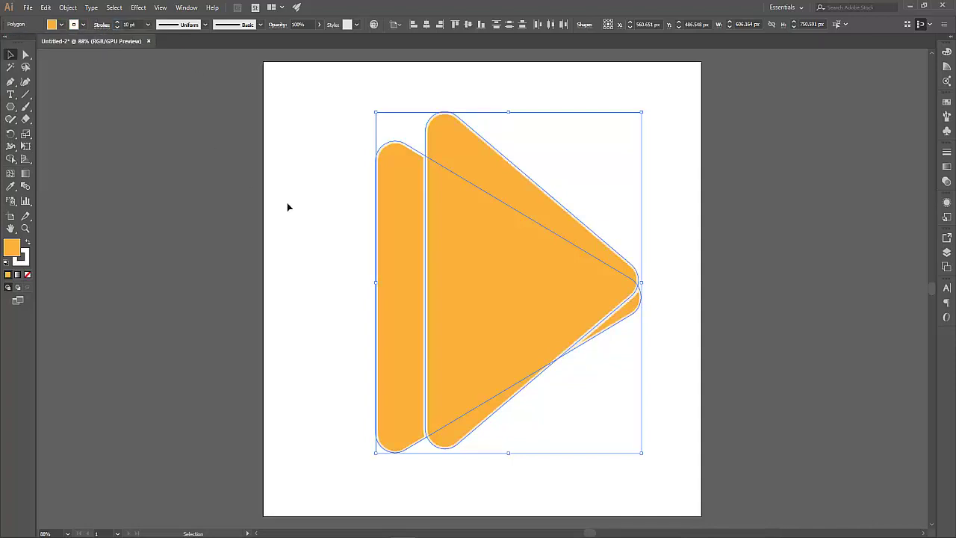
pyautogui.click(287, 203)
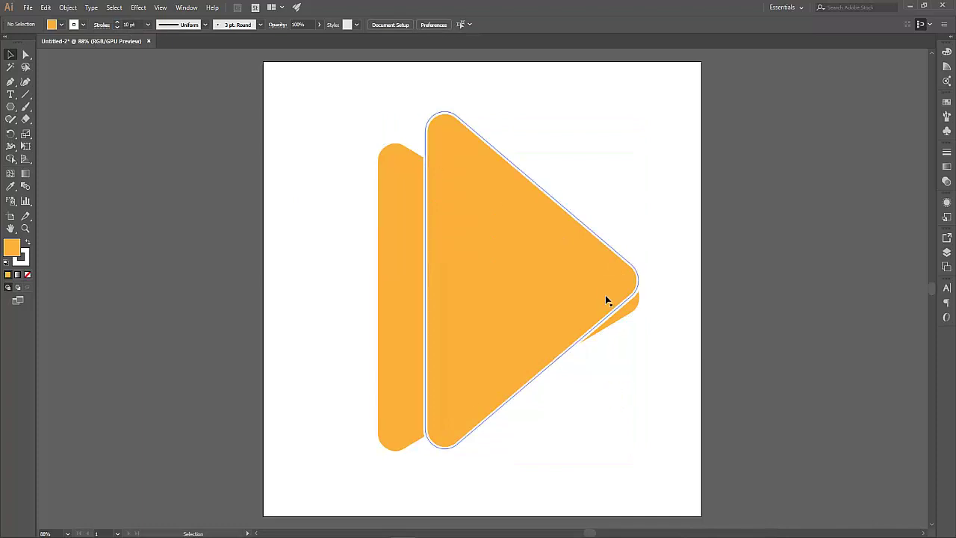
# Send the taller right triangle to the back so the left one overlaps in front, then select both
pyautogui.click(595, 265)
pyautogui.rightClick(575, 263)
pyautogui.moveTo(602, 420)
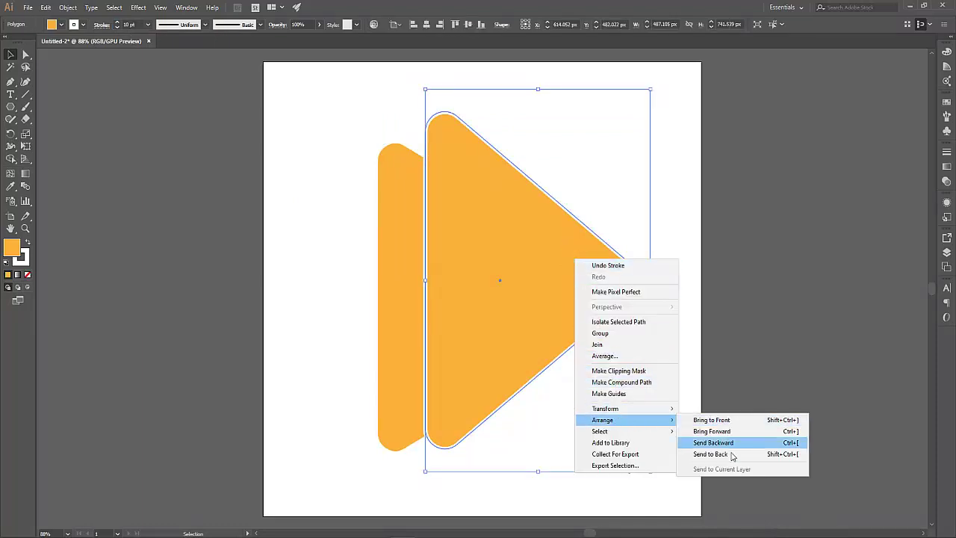
pyautogui.click(732, 456)
pyautogui.click(672, 366)
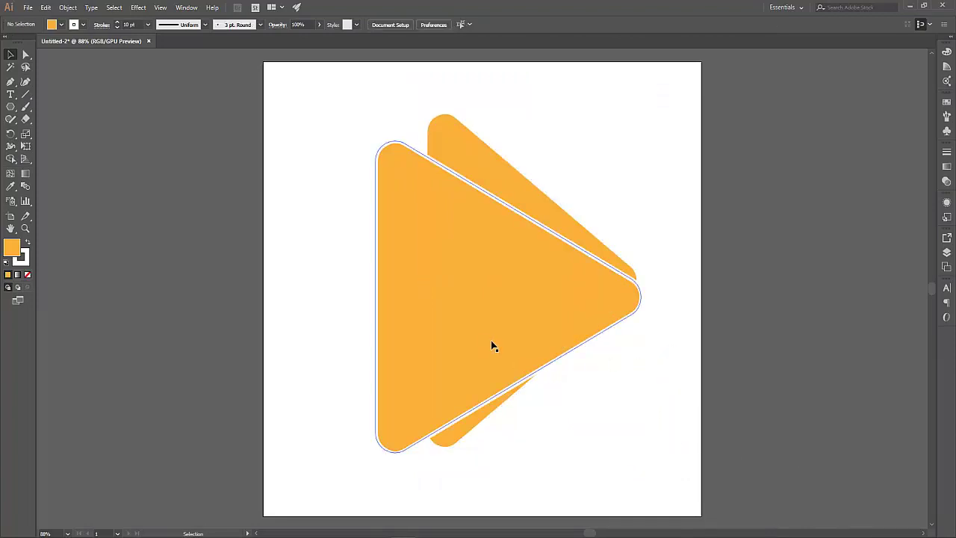
pyautogui.moveTo(546, 438); pyautogui.dragTo(448, 336)
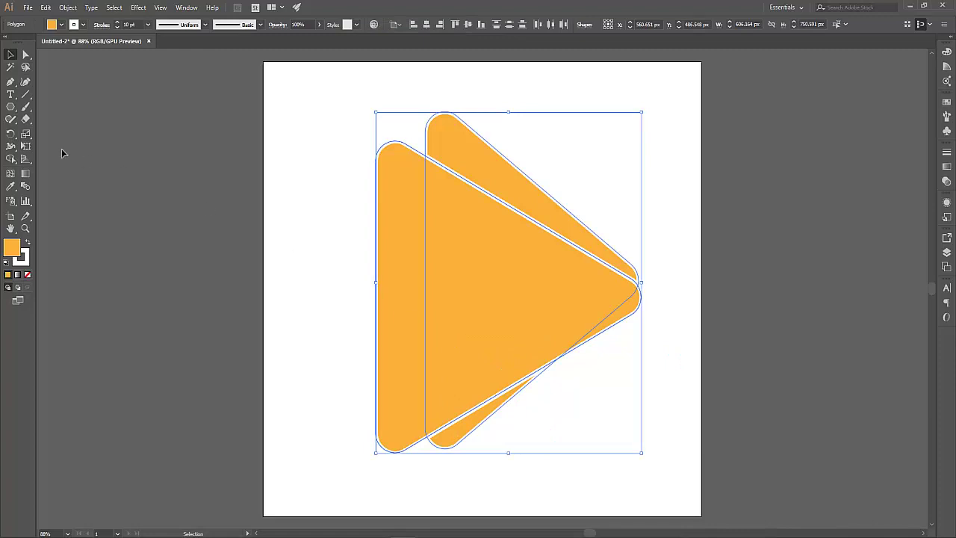
pyautogui.click(10, 158)
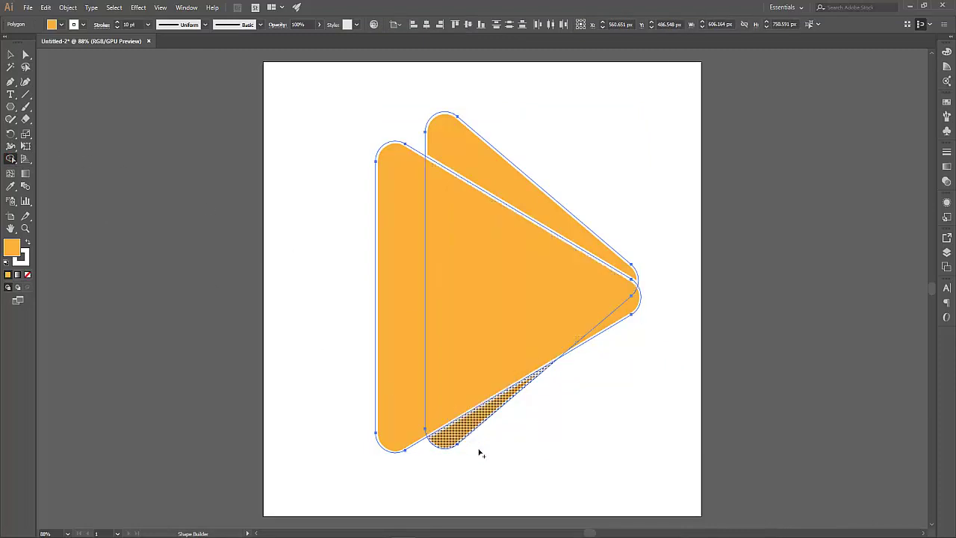
# Remove the back triangle's sliver below the front triangle with Shape Builder, leaving a white gap
pyautogui.keyDown('alt'); pyautogui.click(430, 450); pyautogui.keyUp('alt')
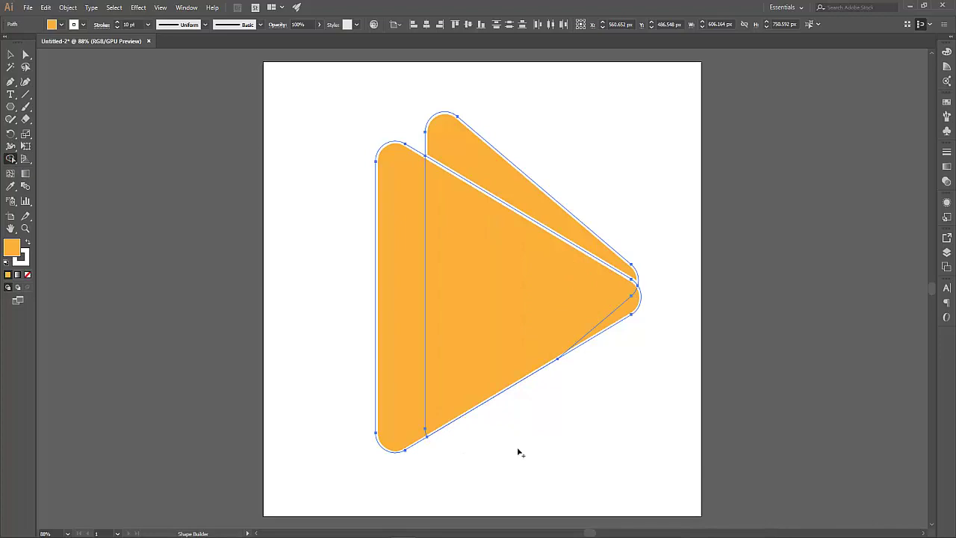
pyautogui.click(10, 55)
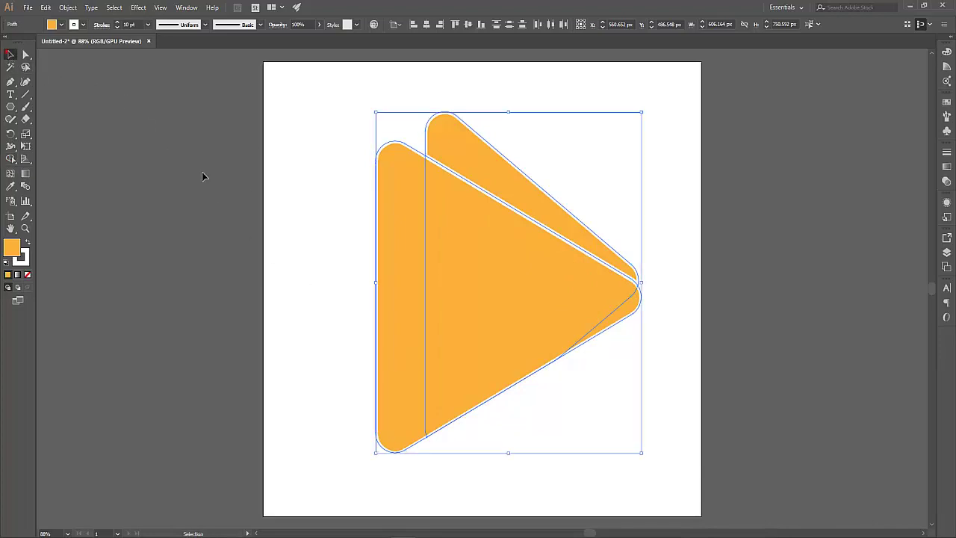
pyautogui.click(298, 209)
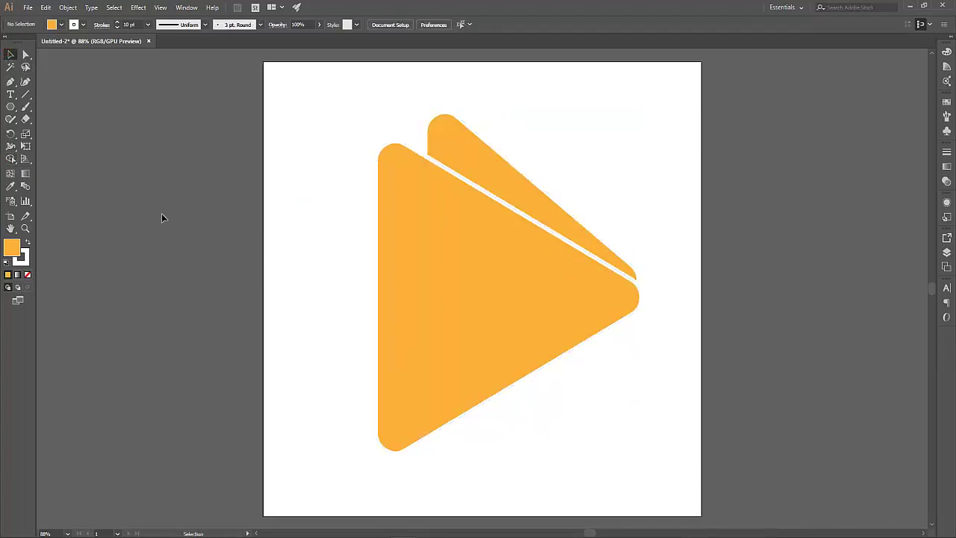
pyautogui.moveTo(11, 106); pyautogui.dragTo(61, 110)
# Draw a small square left of the triangles with no fill and a black outline
pyautogui.moveTo(301, 157); pyautogui.dragTo(334, 190)
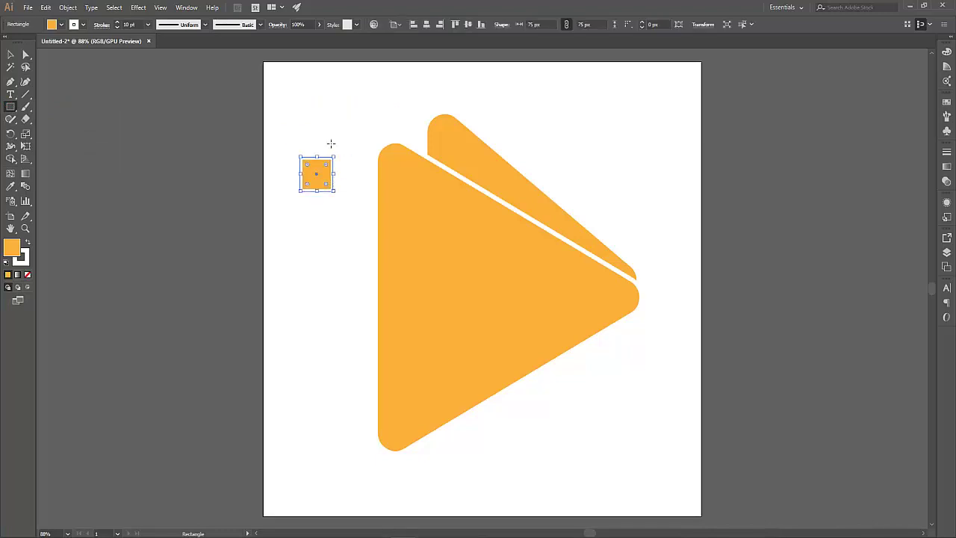
pyautogui.click(53, 25)
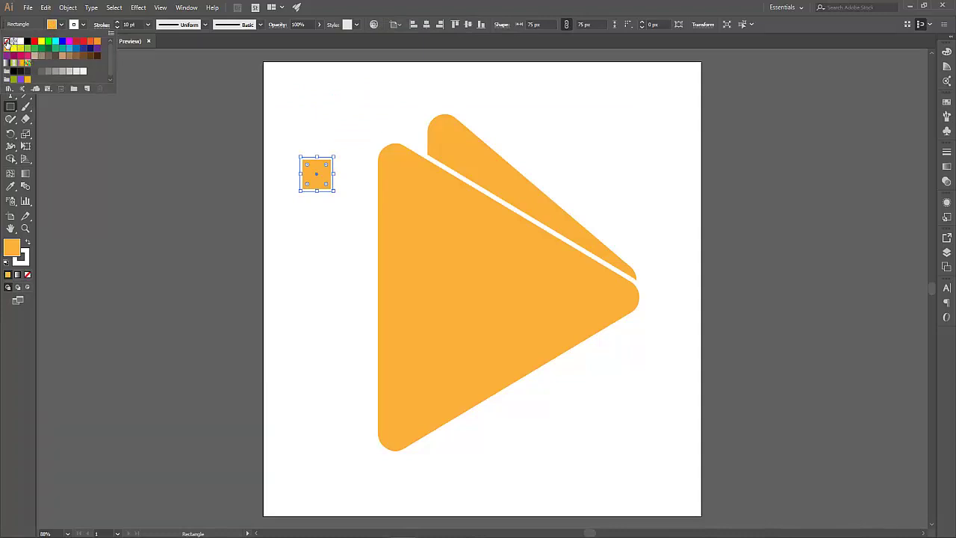
pyautogui.click(7, 42)
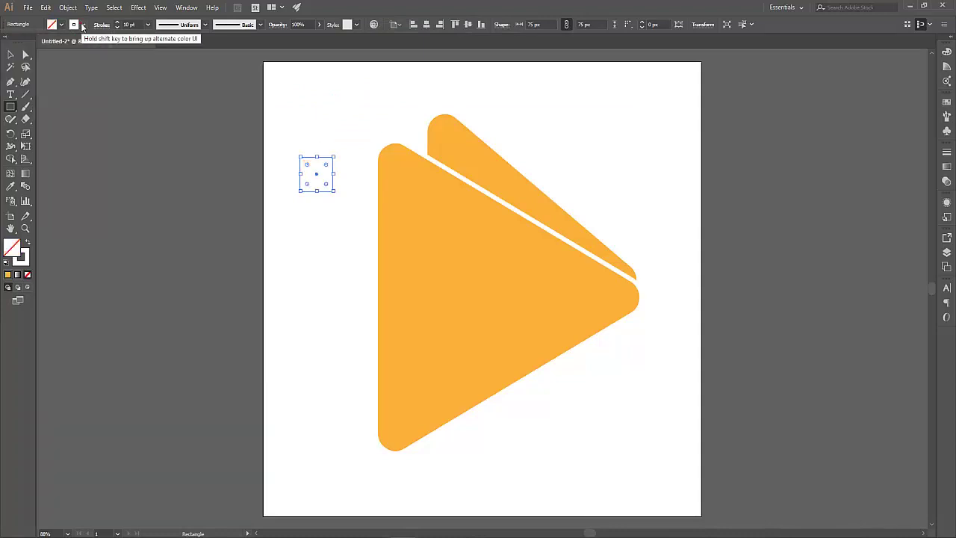
pyautogui.click(84, 26)
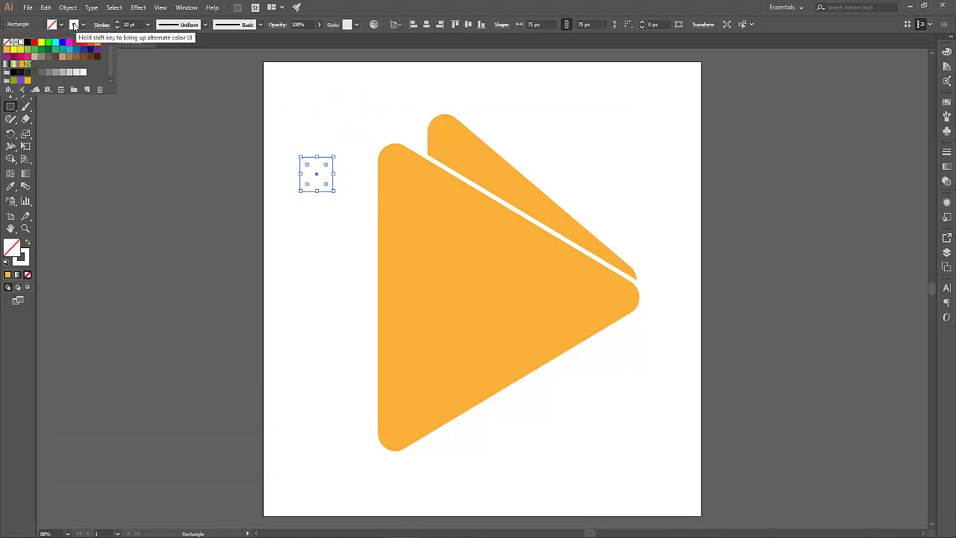
pyautogui.click(27, 44)
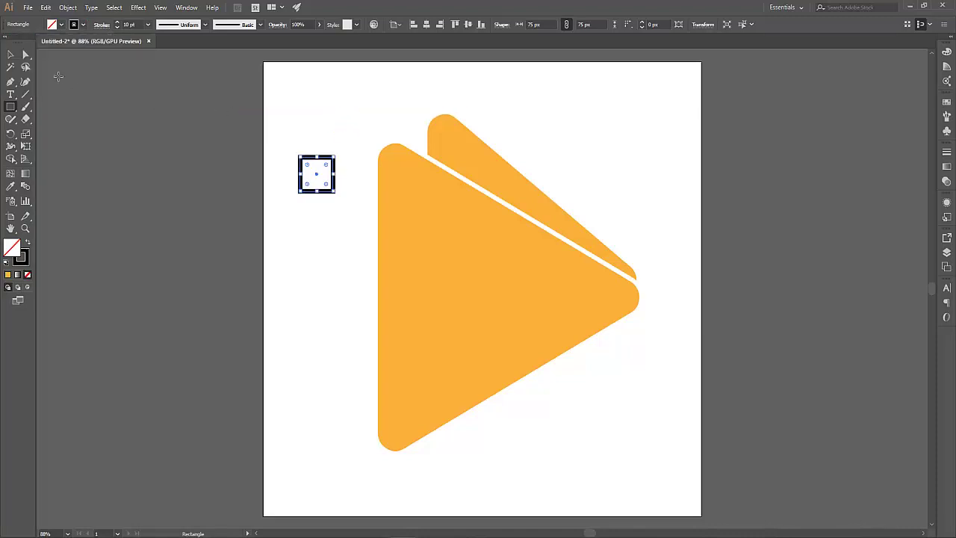
# Round the square's corners and move it onto the front triangle near its top-left edge
pyautogui.click(10, 56)
pyautogui.click(335, 137)
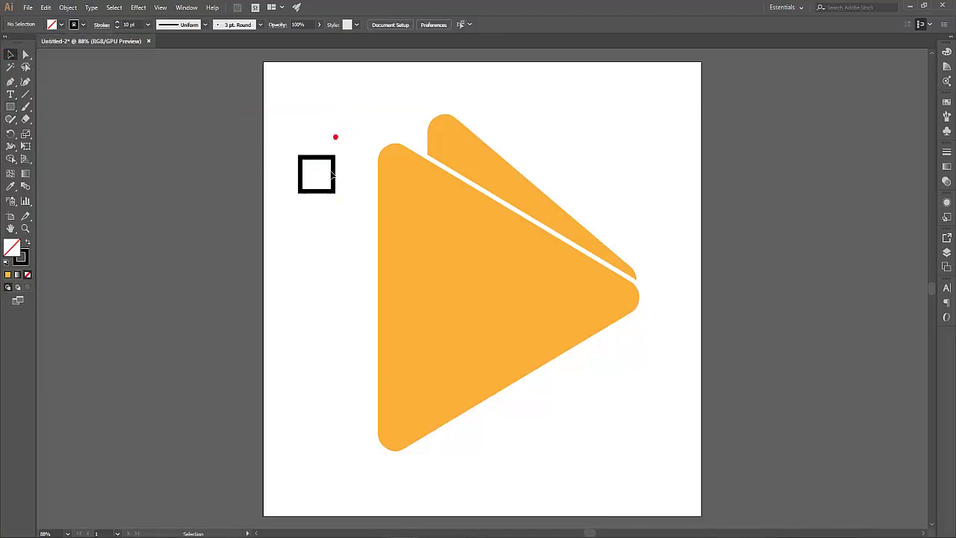
pyautogui.click(334, 175)
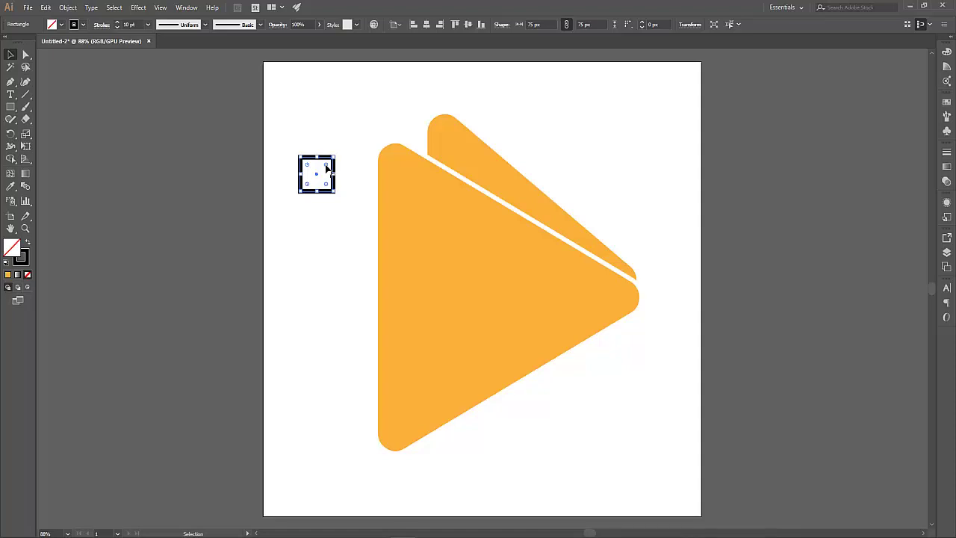
pyautogui.moveTo(325, 171); pyautogui.dragTo(328, 174)
pyautogui.click(349, 159)
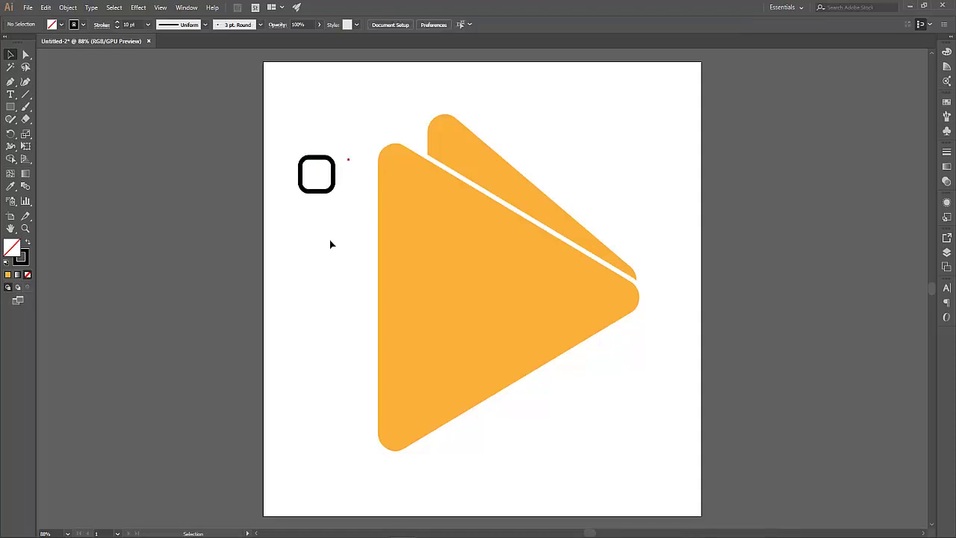
pyautogui.click(327, 192)
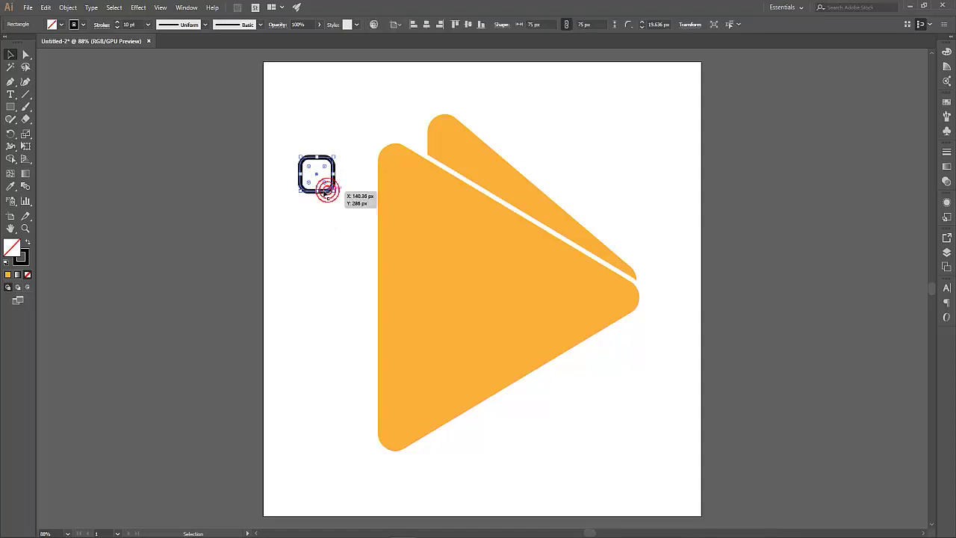
pyautogui.moveTo(326, 196); pyautogui.dragTo(416, 212)
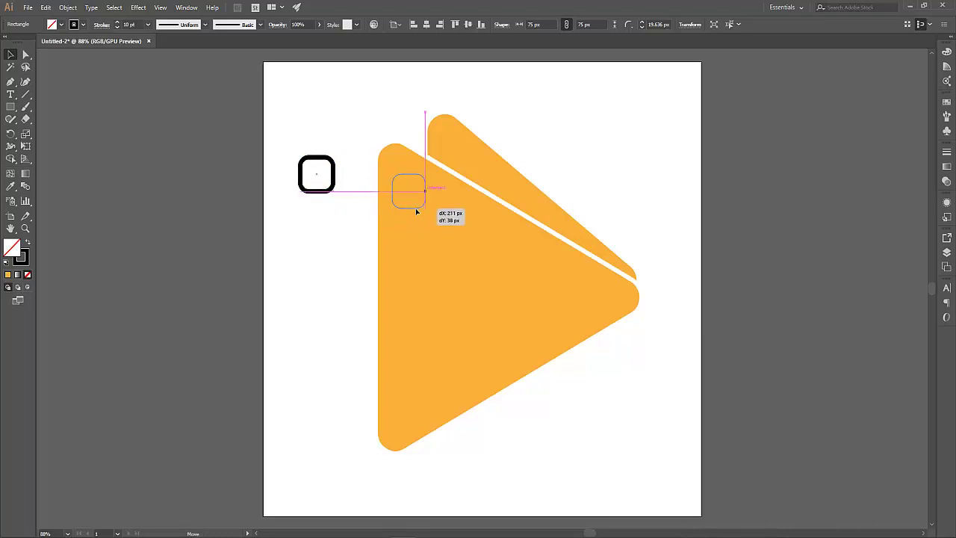
# Complete the five rounded-square column on the front triangle's left side and shift it down about 38 px
pyautogui.moveTo(416, 212); pyautogui.dragTo(417, 395)
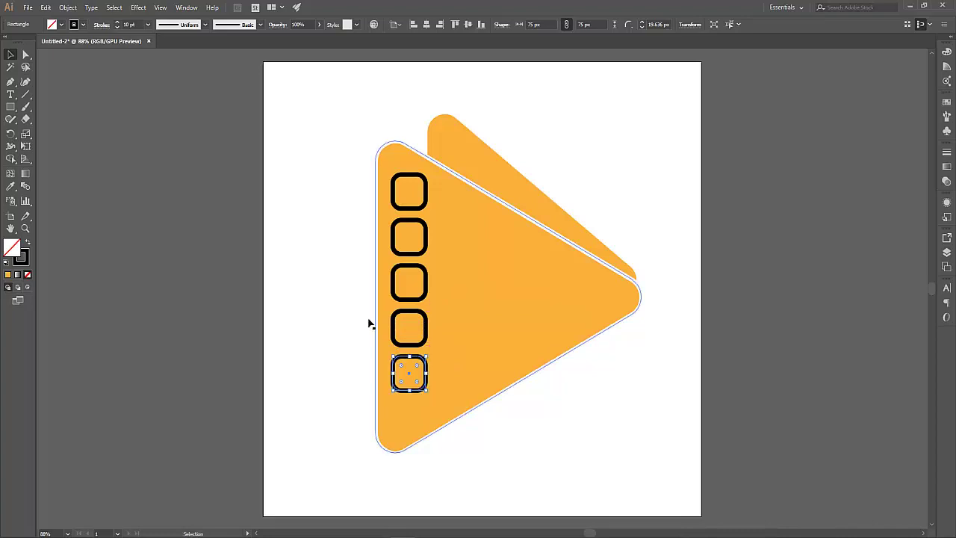
pyautogui.click(353, 243)
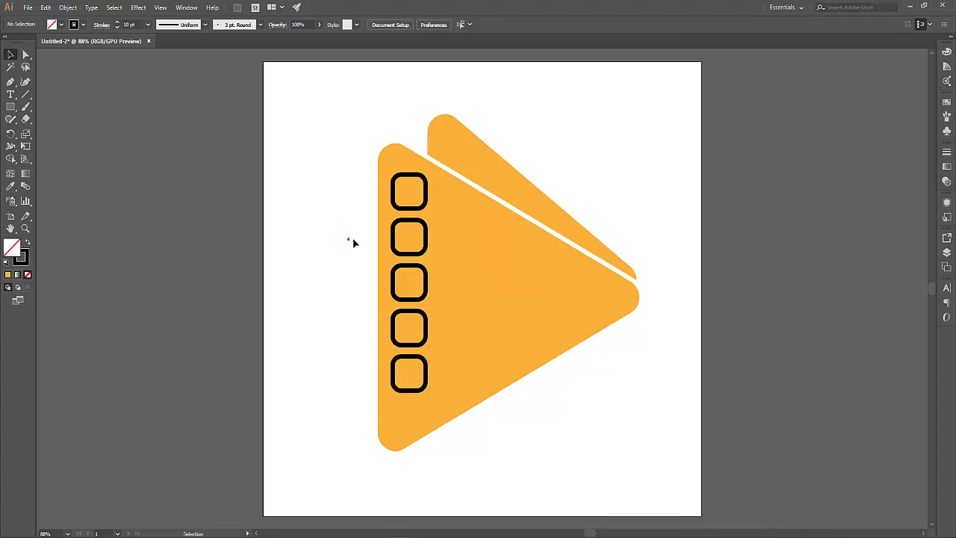
pyautogui.click(393, 203)
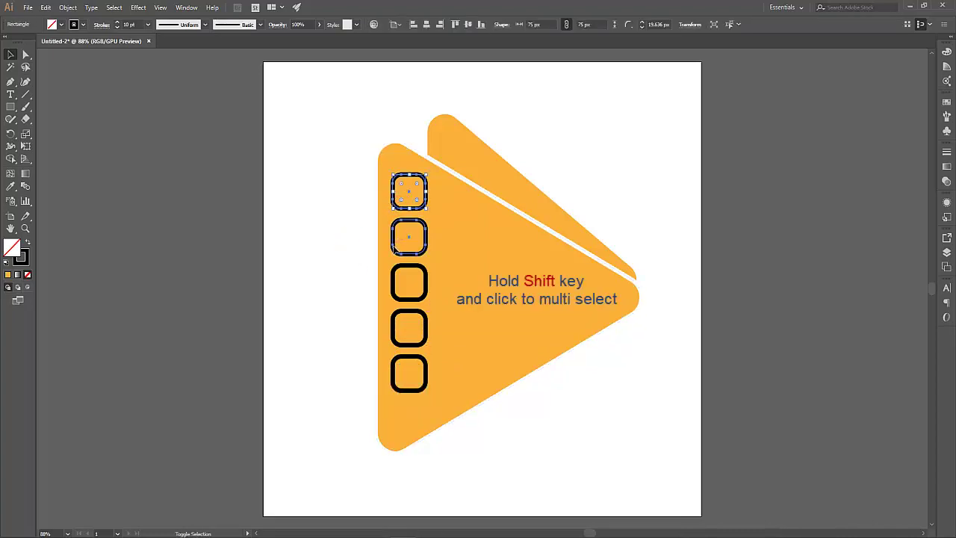
pyautogui.keyDown('shift'); pyautogui.click(397, 249); pyautogui.keyUp('shift')
pyautogui.keyDown('shift'); pyautogui.click(395, 290); pyautogui.keyUp('shift')
pyautogui.keyDown('shift'); pyautogui.click(396, 329); pyautogui.keyUp('shift')
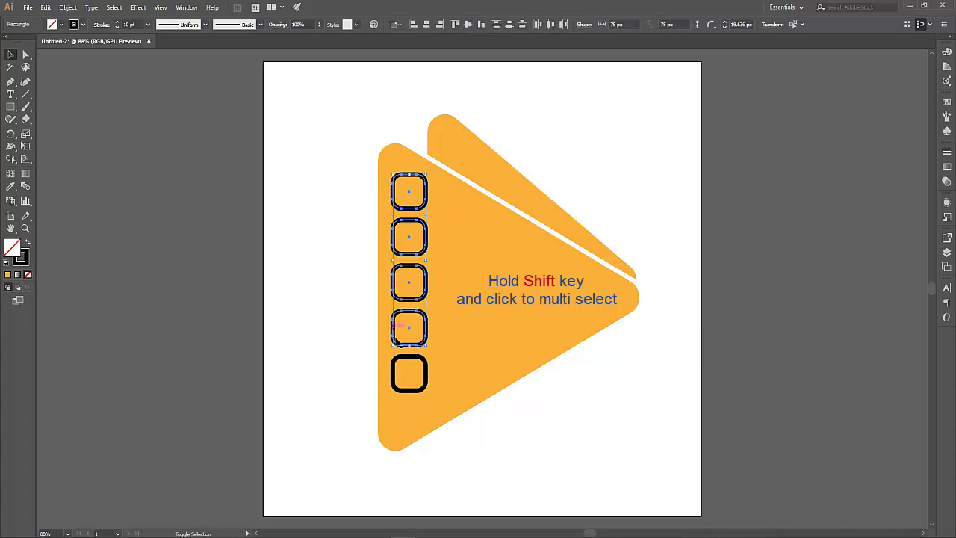
pyautogui.keyDown('shift'); pyautogui.click(393, 371); pyautogui.keyUp('shift')
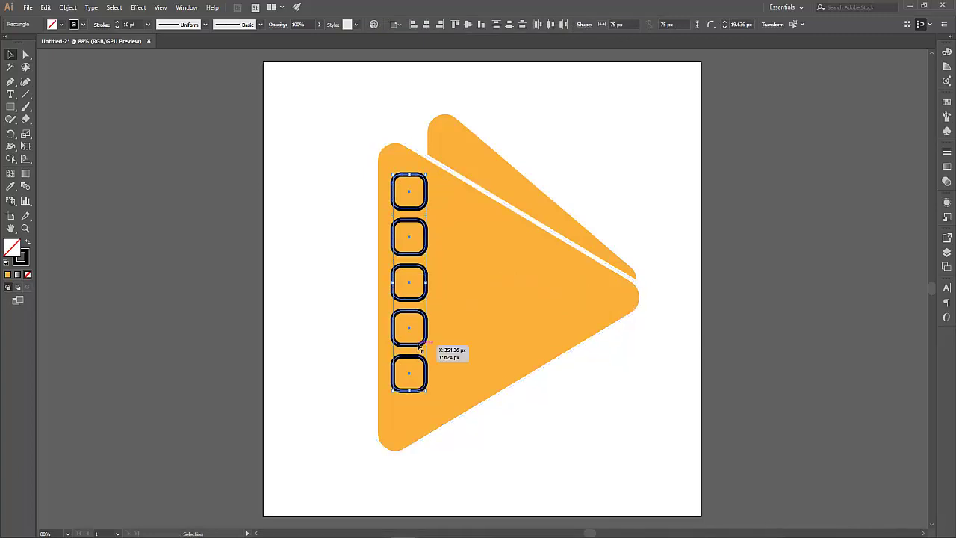
pyautogui.moveTo(413, 340); pyautogui.dragTo(413, 361)
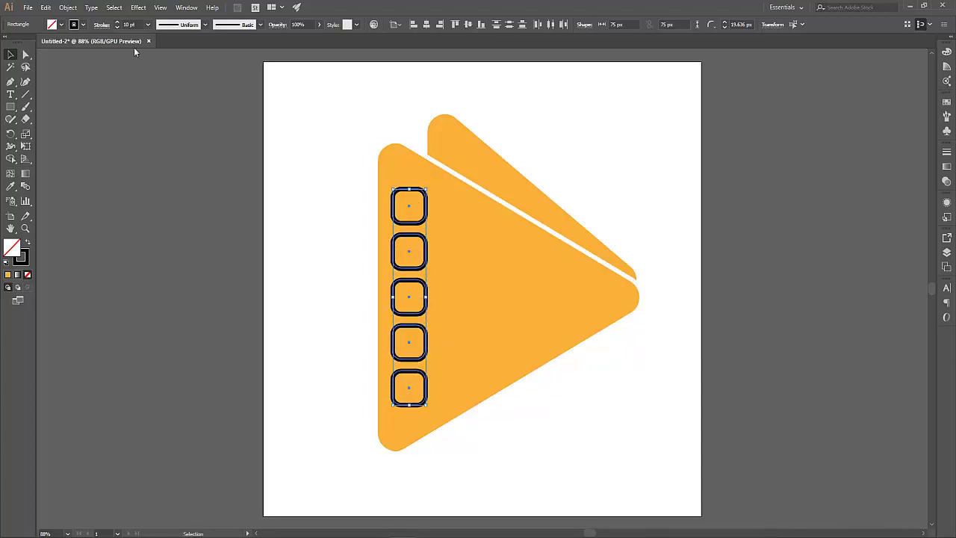
# Change the stroke colour of the five rounded squares to White
pyautogui.click(63, 25)
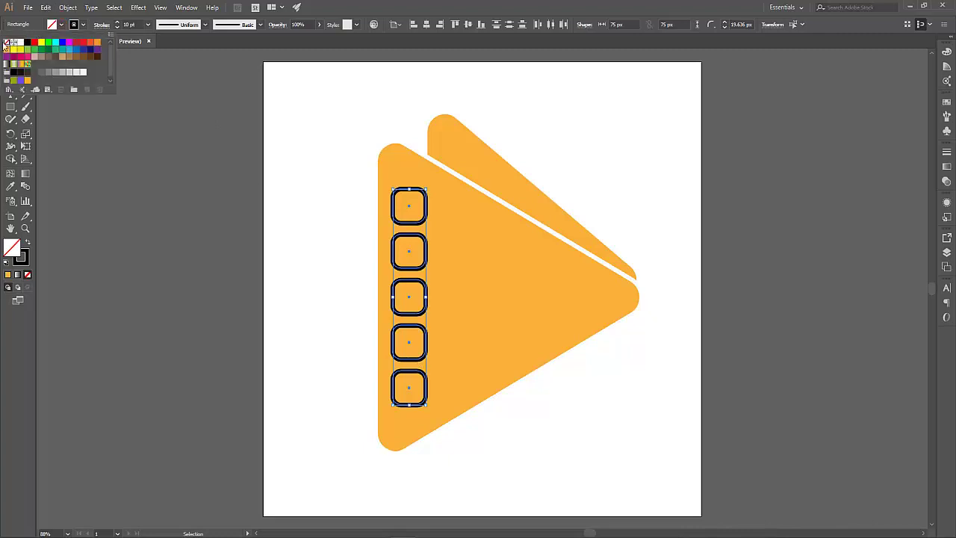
pyautogui.click(84, 25)
pyautogui.click(20, 41)
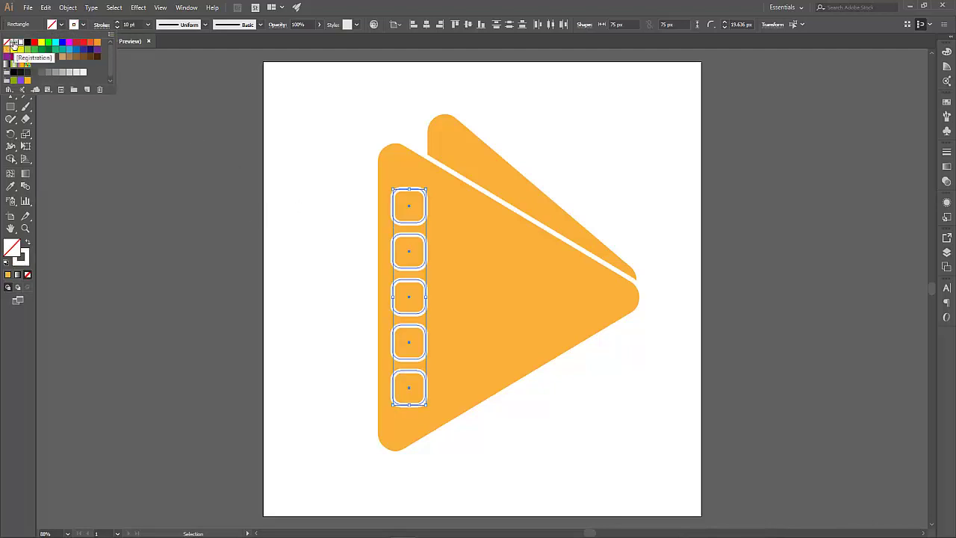
pyautogui.click(321, 205)
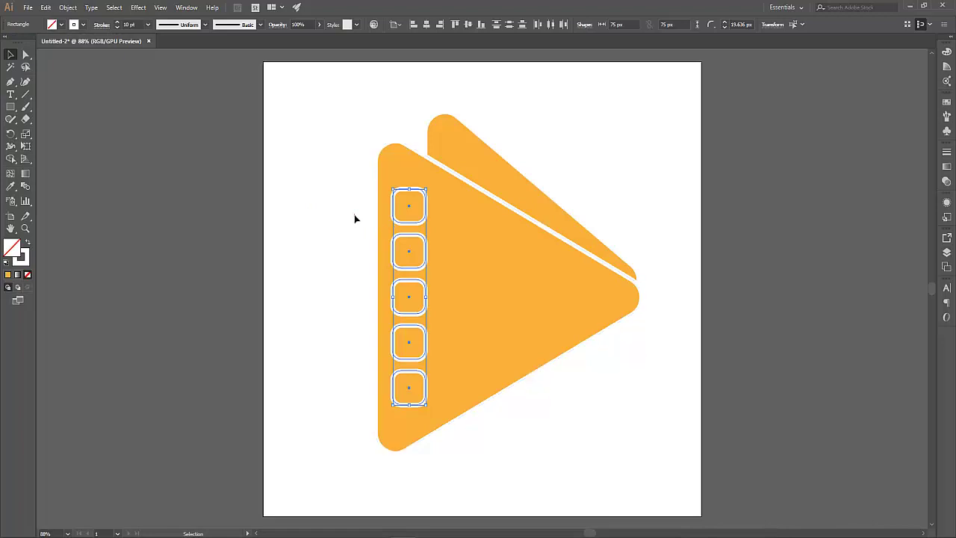
pyautogui.click(355, 218)
# Duplicate the top rounded square above the triangle and set its corner radius to 14.25 px
pyautogui.click(422, 222)
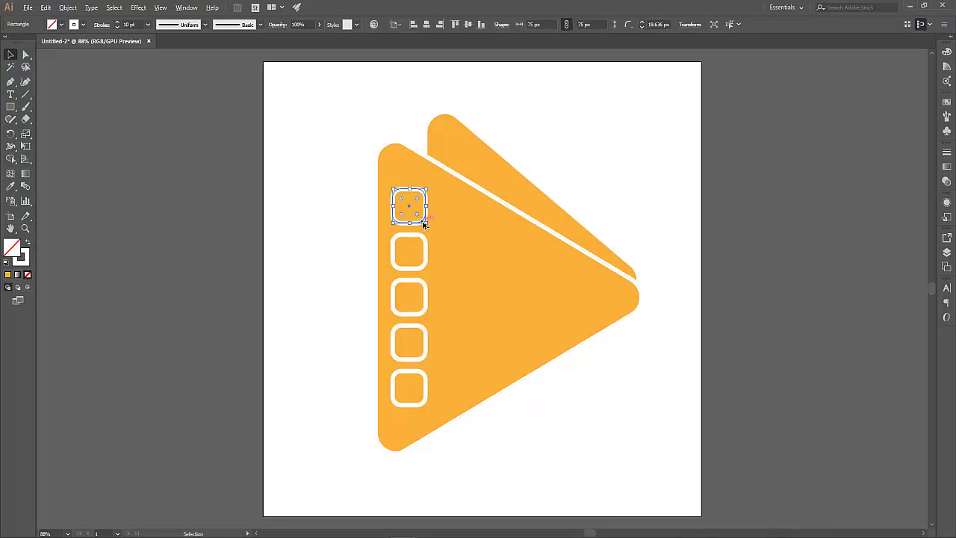
pyautogui.moveTo(423, 222); pyautogui.dragTo(416, 129)
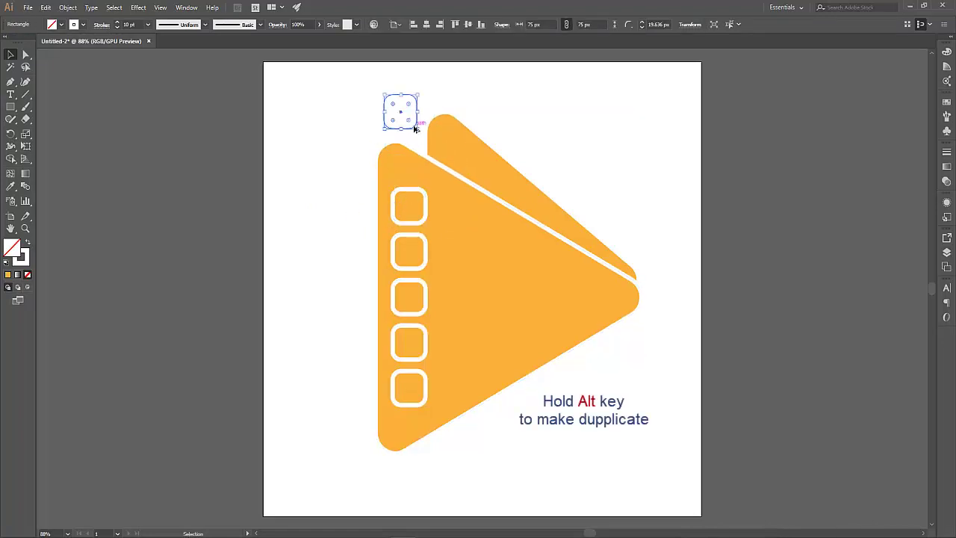
pyautogui.moveTo(409, 108); pyautogui.dragTo(422, 109)
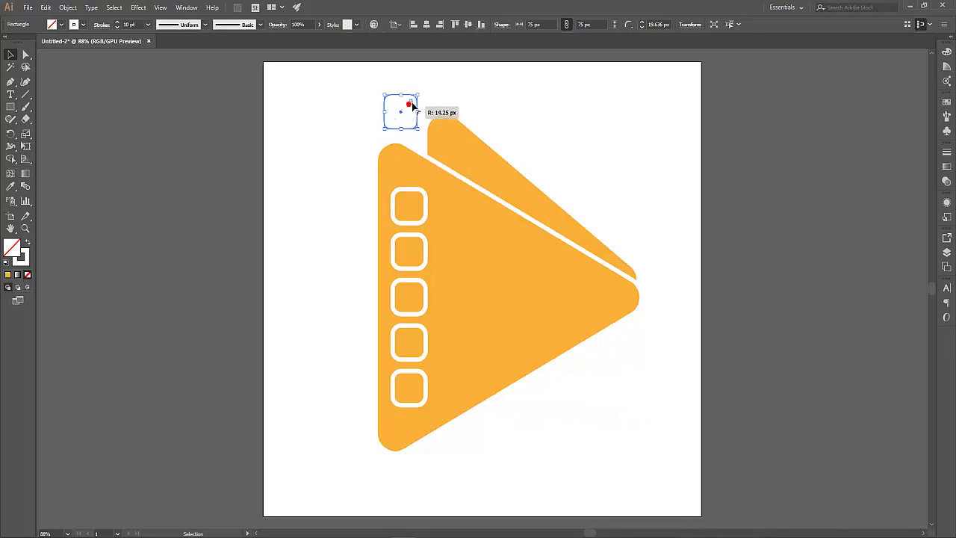
pyautogui.click(425, 102)
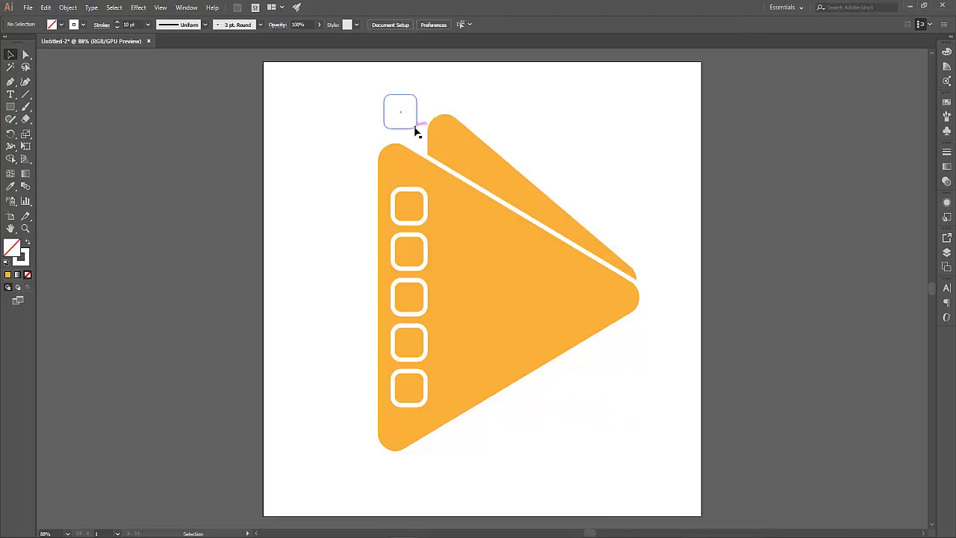
# Scale the copy proportionally to 57 px and place it on the rear triangle's top corner
pyautogui.click(415, 130)
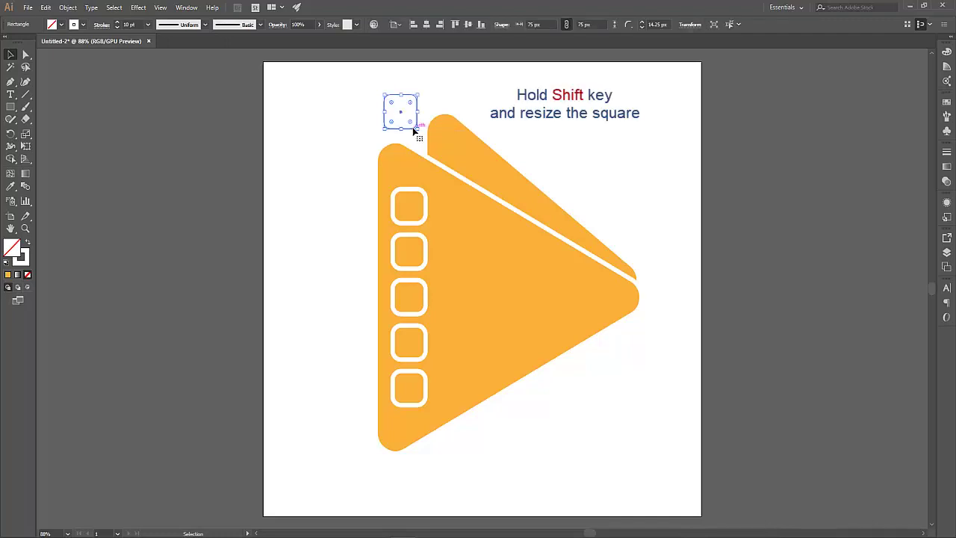
pyautogui.moveTo(415, 130)
pyautogui.mouseDown()
pyautogui.moveTo(408, 120)
pyautogui.moveTo(463, 158)
pyautogui.mouseUp()
pyautogui.click(420, 103)
pyautogui.click(408, 120)
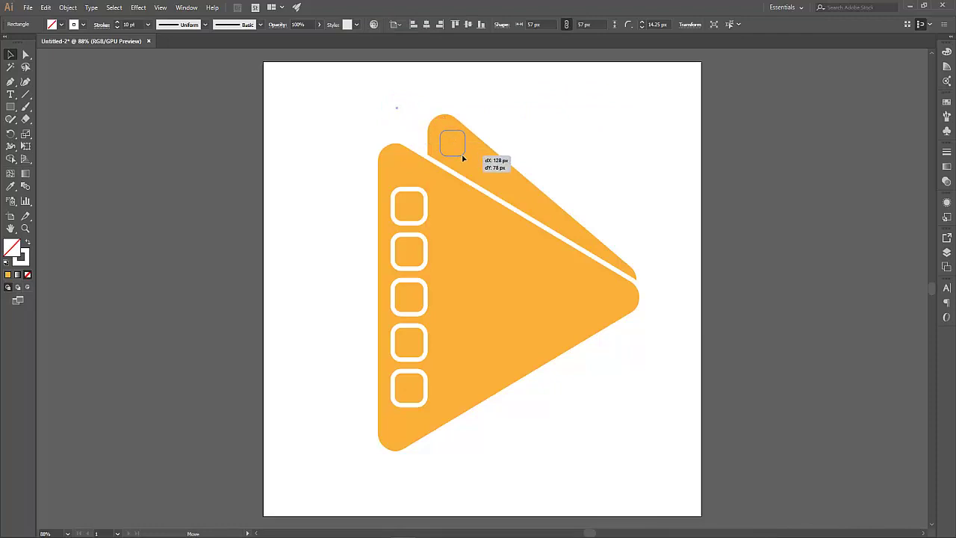
pyautogui.moveTo(463, 158); pyautogui.dragTo(463, 154)
pyautogui.click(526, 129)
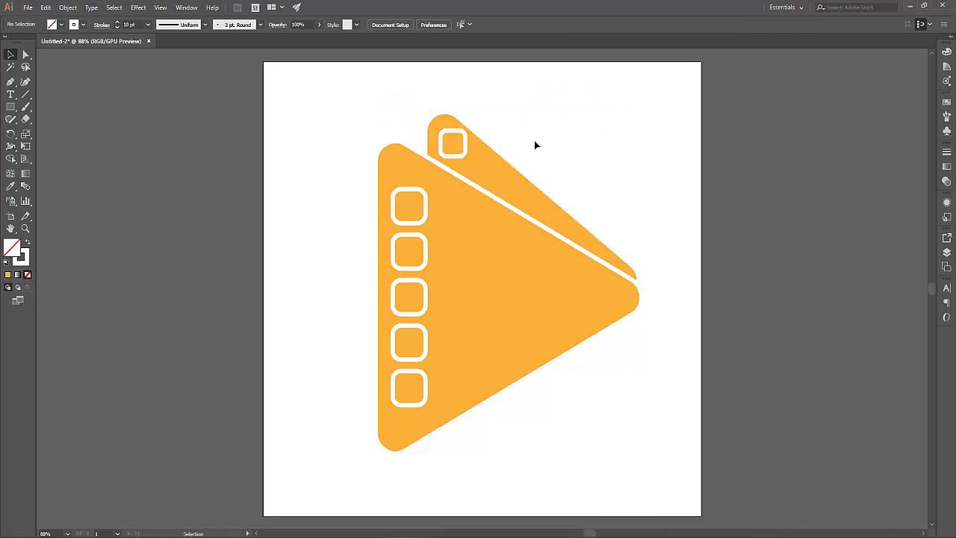
pyautogui.click(456, 150)
# Narrow the rear triangle from its left side and nudge the small square down and right
pyautogui.click(551, 499)
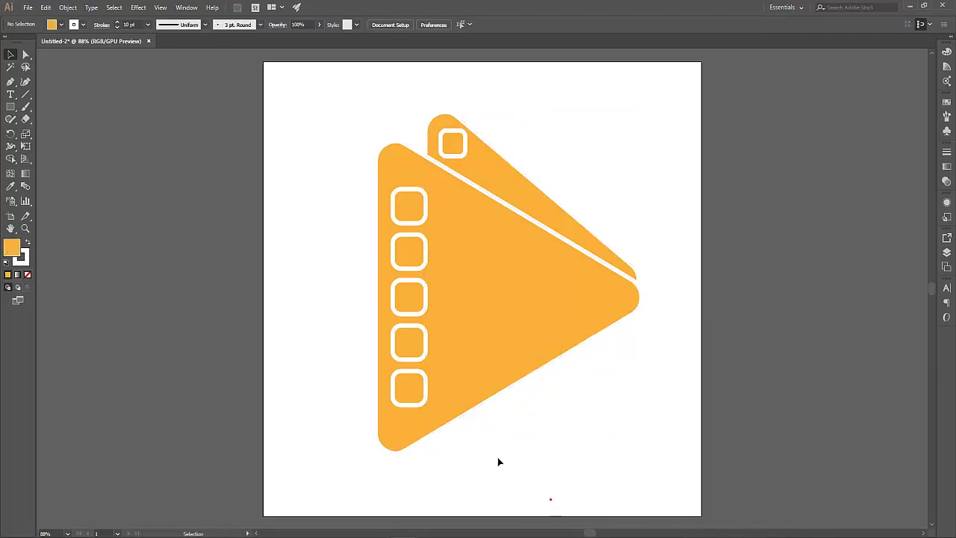
pyautogui.click(513, 193)
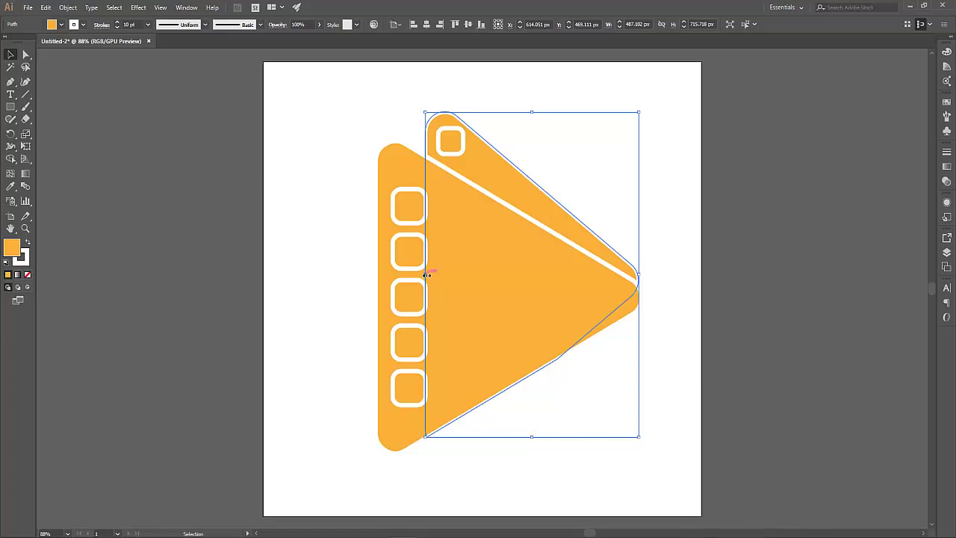
pyautogui.moveTo(425, 274); pyautogui.dragTo(437, 275)
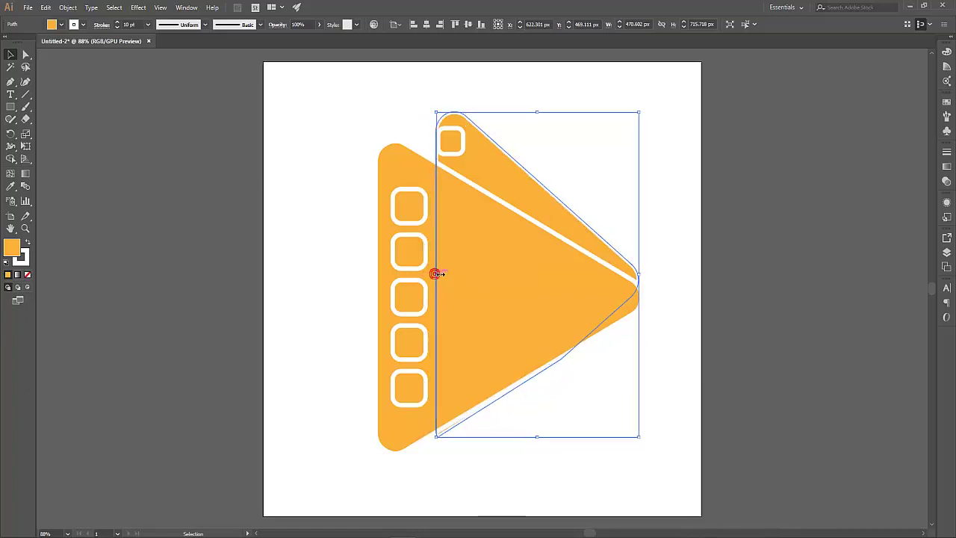
pyautogui.click(658, 160)
pyautogui.moveTo(456, 145); pyautogui.dragTo(477, 155)
pyautogui.click(564, 134)
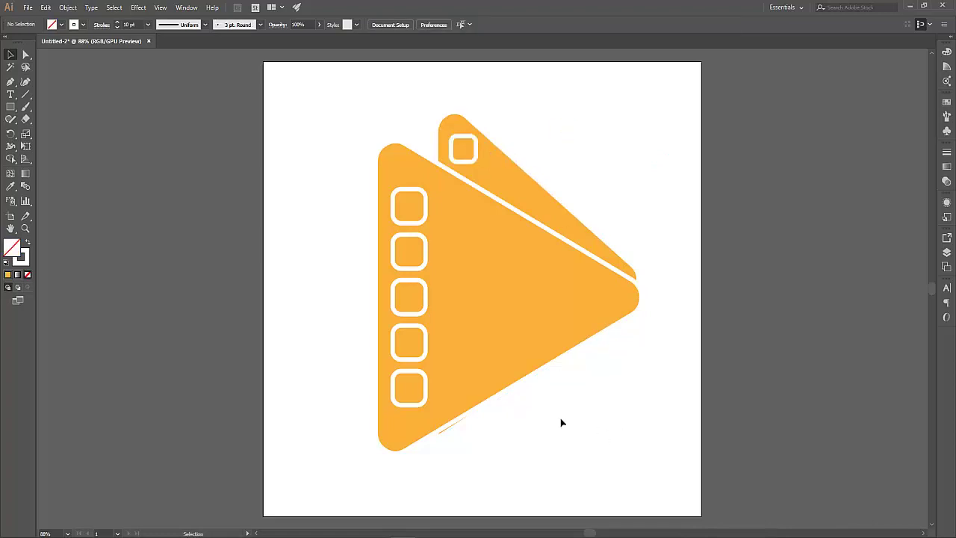
# Shorten the rear triangle slightly from its bottom edge
pyautogui.click(462, 425)
pyautogui.moveTo(540, 439); pyautogui.dragTo(540, 430)
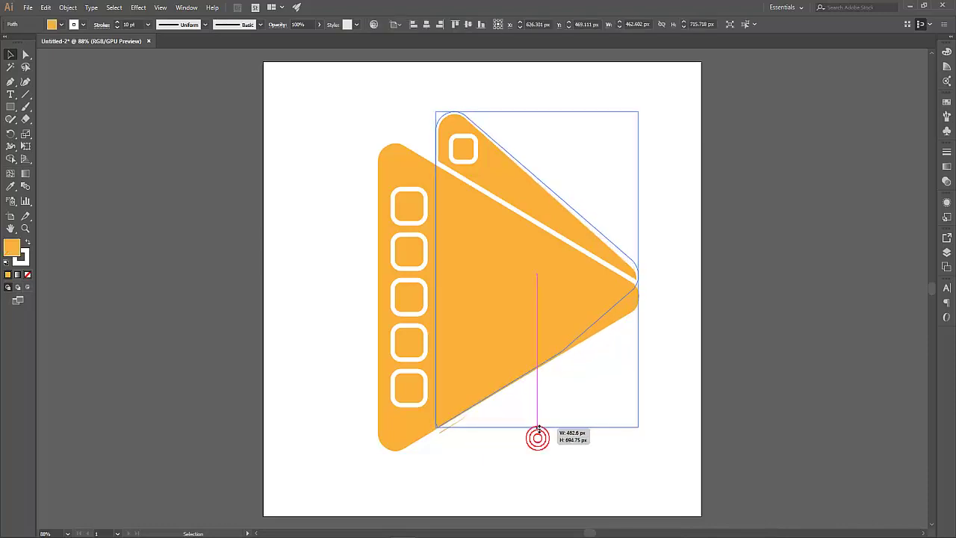
pyautogui.click(553, 455)
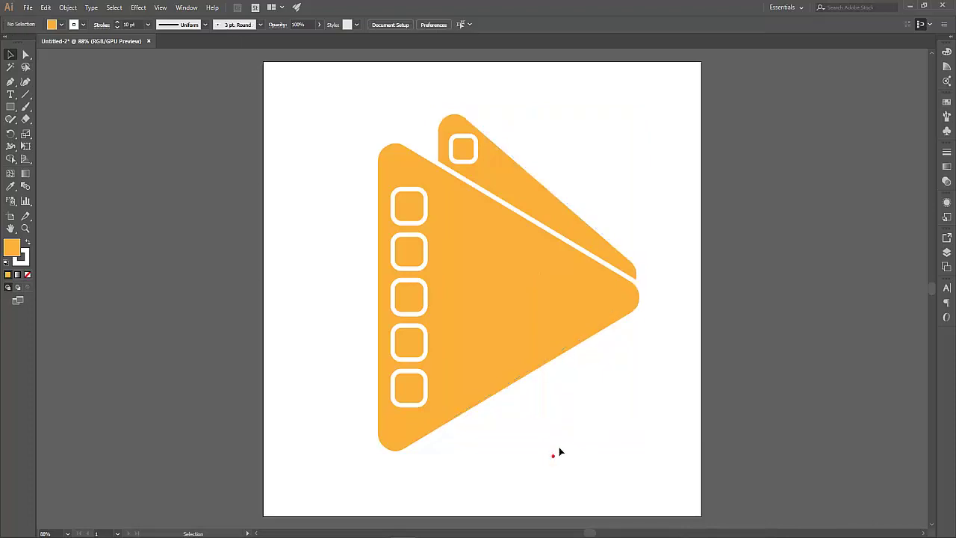
pyautogui.click(591, 433)
# Use the Shape Builder to delete all six rounded-square regions, punching film holes through the triangles
pyautogui.moveTo(656, 446); pyautogui.dragTo(312, 116)
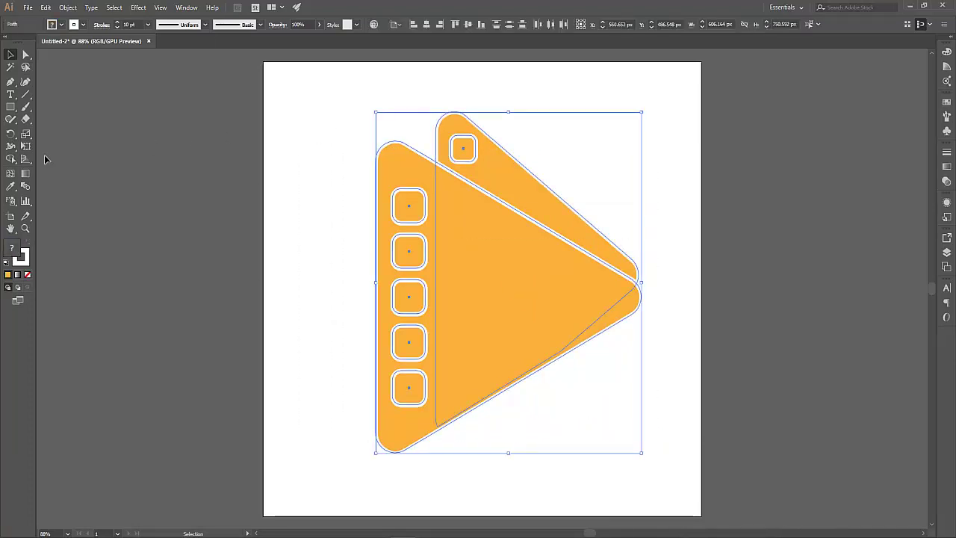
pyautogui.click(10, 158)
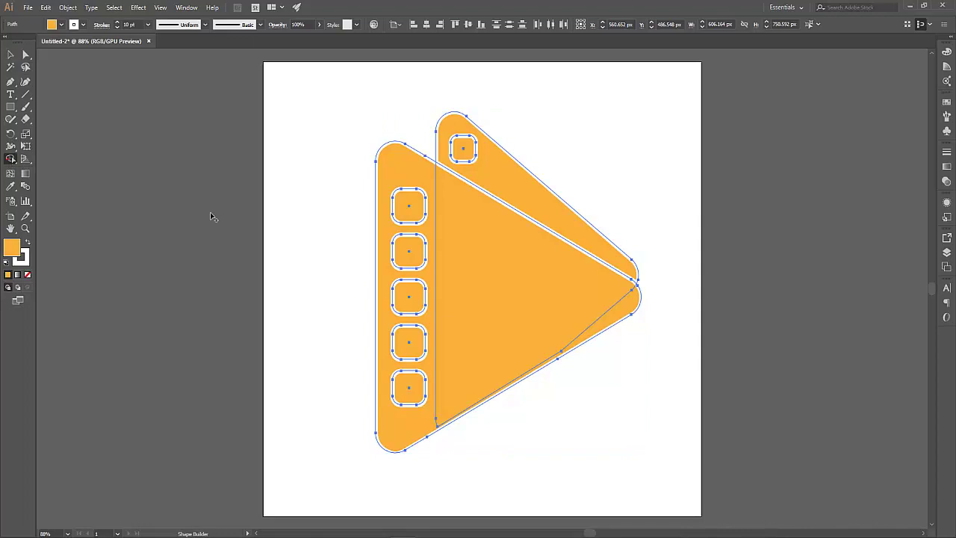
pyautogui.keyDown('alt'); pyautogui.click(419, 205); pyautogui.keyUp('alt')
pyautogui.keyDown('alt'); pyautogui.click(416, 253); pyautogui.keyUp('alt')
pyautogui.keyDown('alt'); pyautogui.click(415, 290); pyautogui.keyUp('alt')
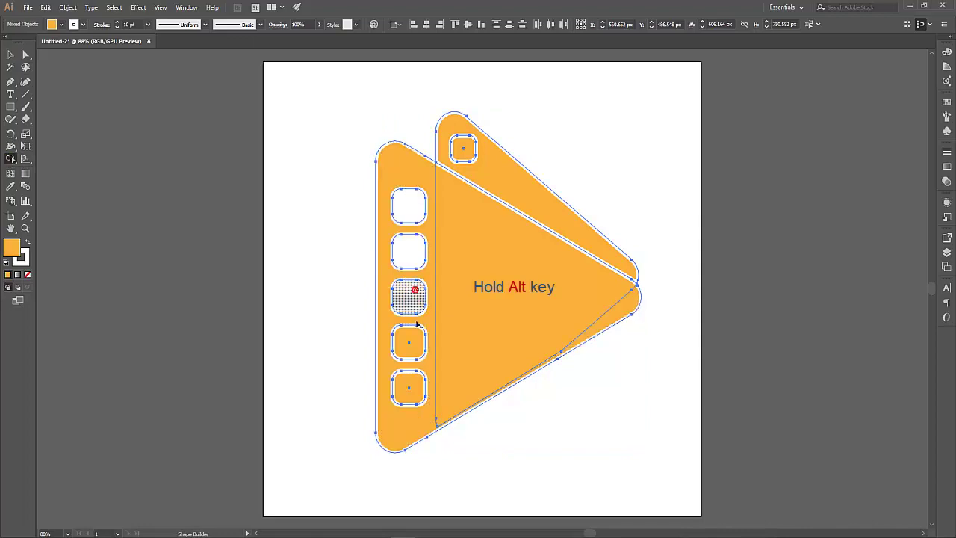
pyautogui.keyDown('alt'); pyautogui.click(415, 336); pyautogui.keyUp('alt')
pyautogui.keyDown('alt'); pyautogui.click(414, 384); pyautogui.keyUp('alt')
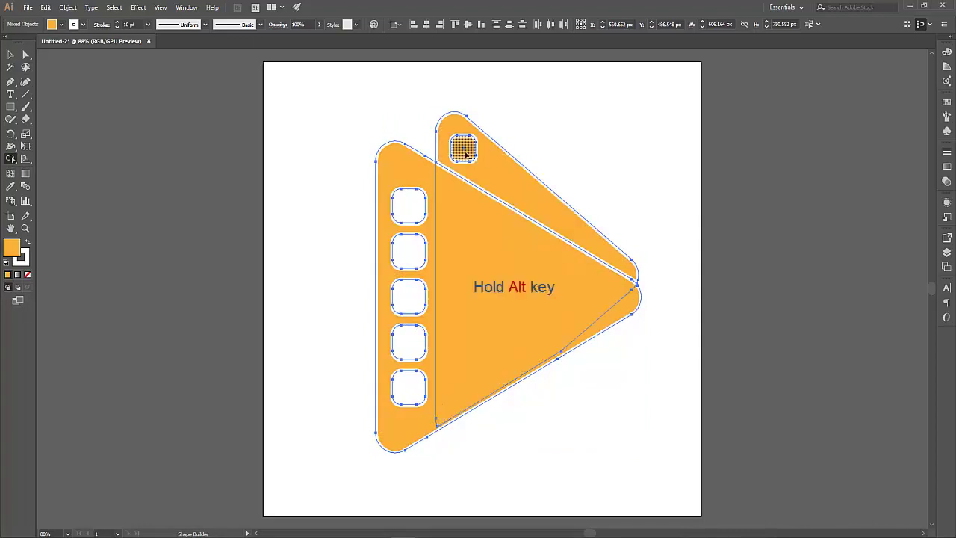
pyautogui.keyDown('alt'); pyautogui.click(468, 145); pyautogui.keyUp('alt')
pyautogui.click(10, 54)
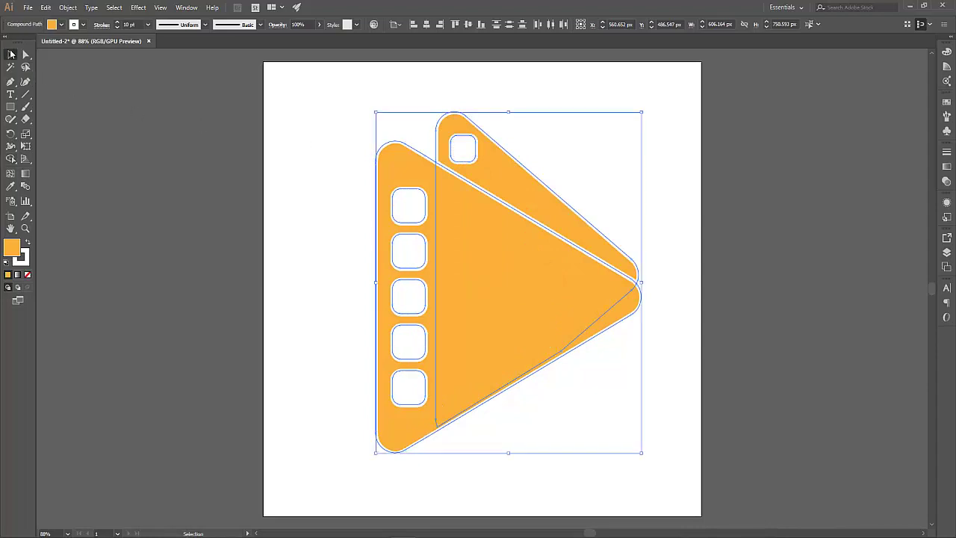
pyautogui.click(319, 138)
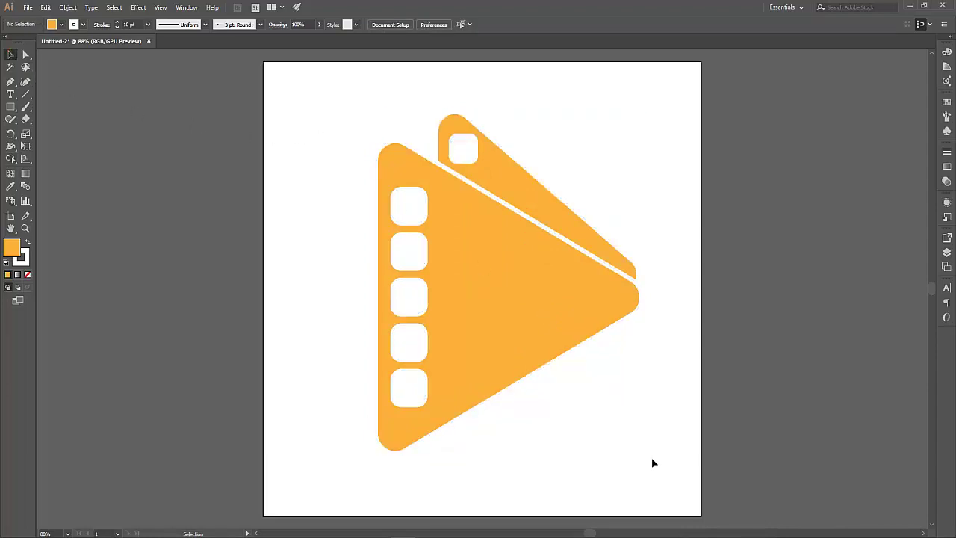
# Move the entire finished logo down about 24 px on the artboard
pyautogui.moveTo(629, 449); pyautogui.dragTo(311, 100)
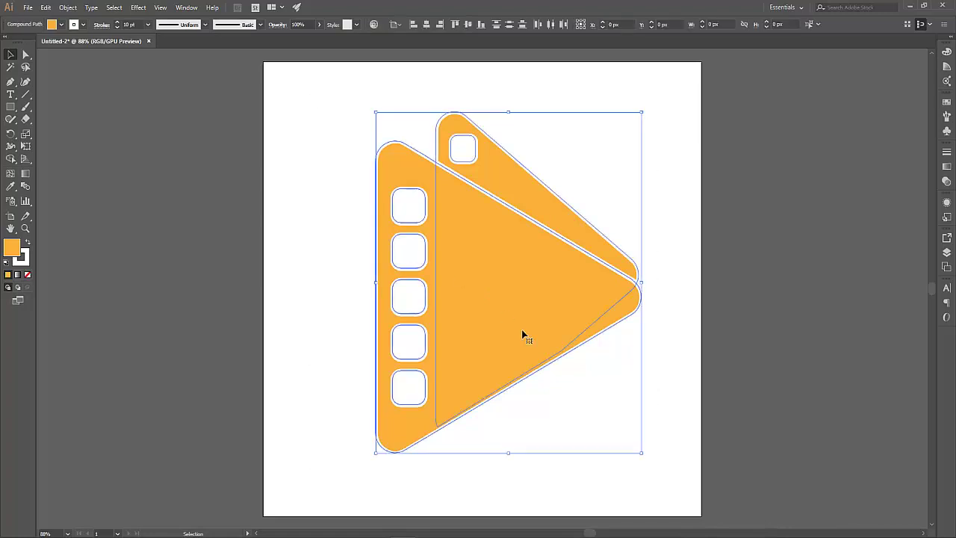
pyautogui.moveTo(528, 346)
pyautogui.mouseDown()
pyautogui.moveTo(529, 365)
pyautogui.moveTo(542, 364)
pyautogui.mouseUp()
pyautogui.click(664, 340)
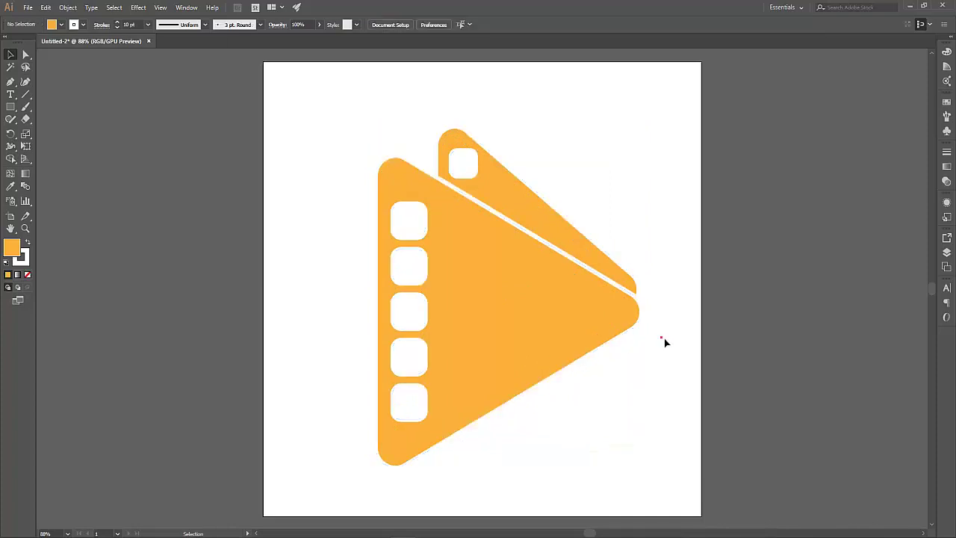